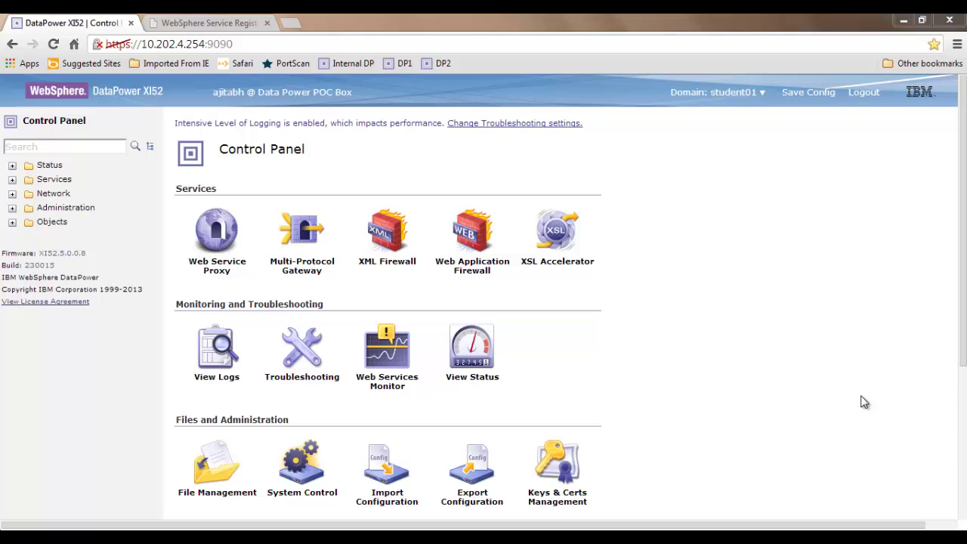
- Search the navigation for 'wsrr' and open the empty WSRR Server list
left_click(95, 147)
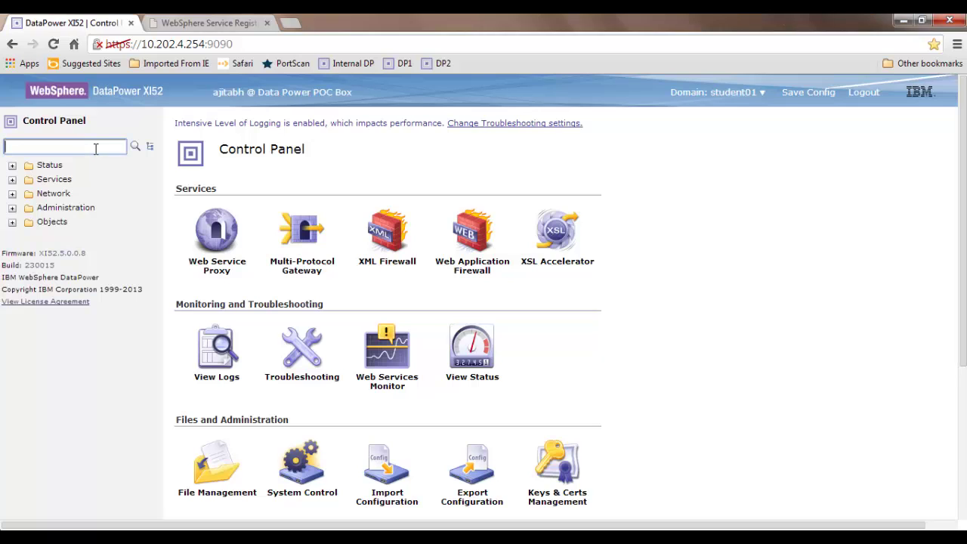
type("wsrr")
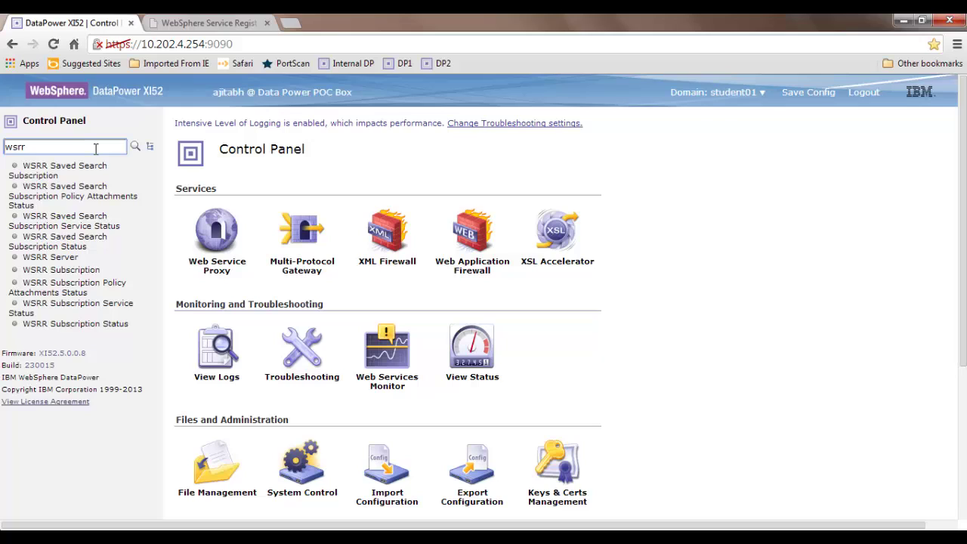
left_click(70, 259)
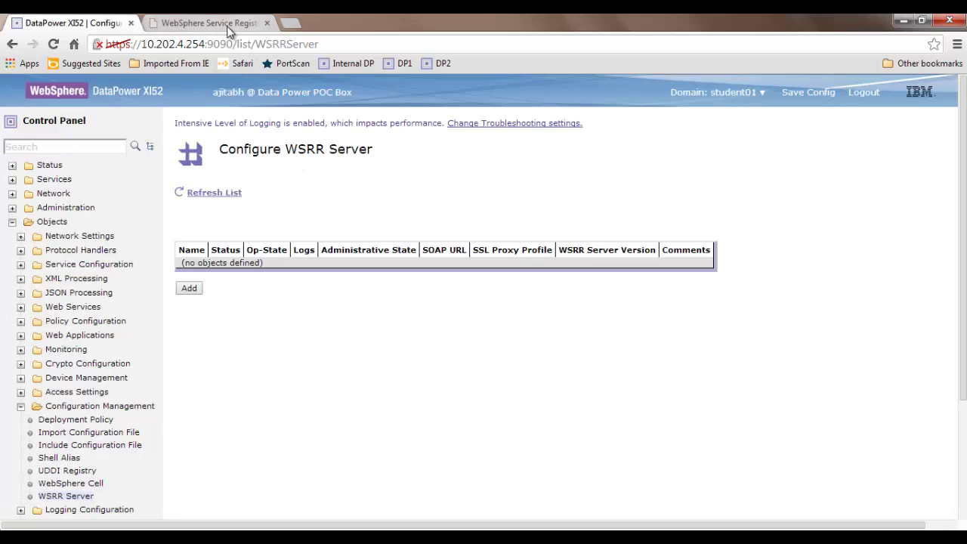
left_click(227, 26)
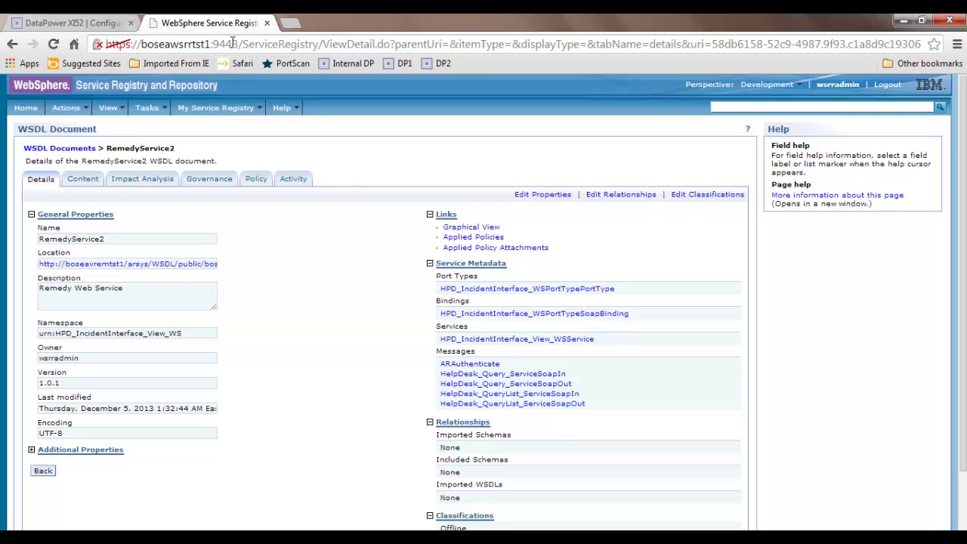
left_click(110, 24)
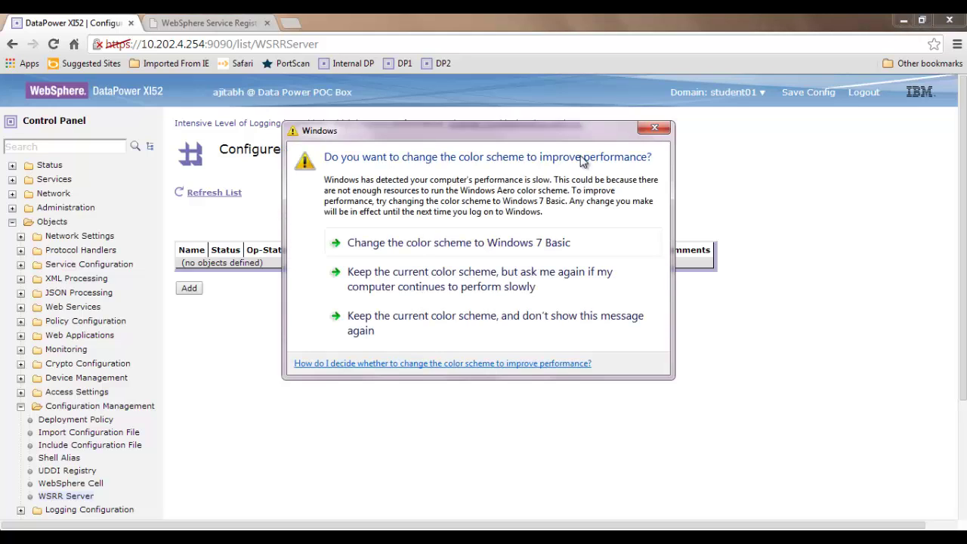
left_click(658, 128)
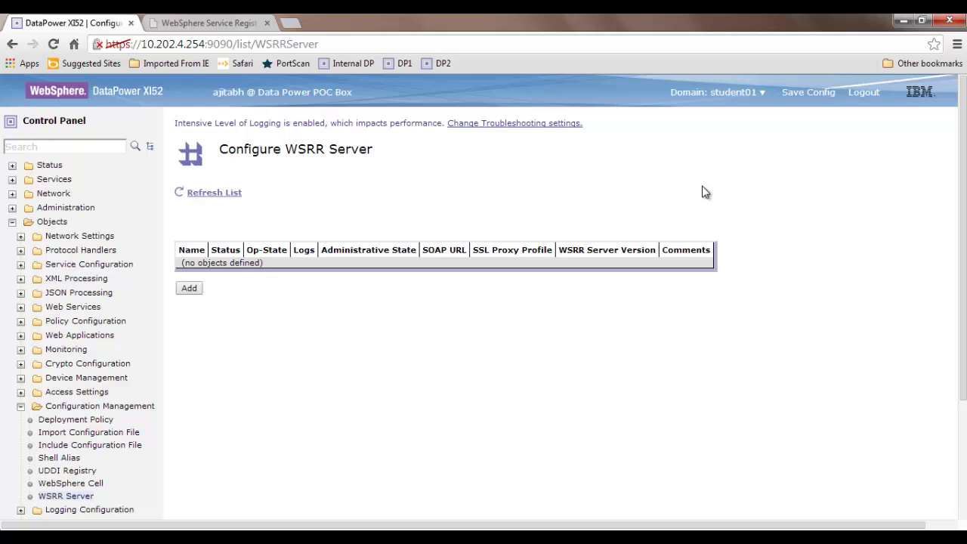
- Add a new WSRR Server and name it test-wsrr-server
left_click(191, 289)
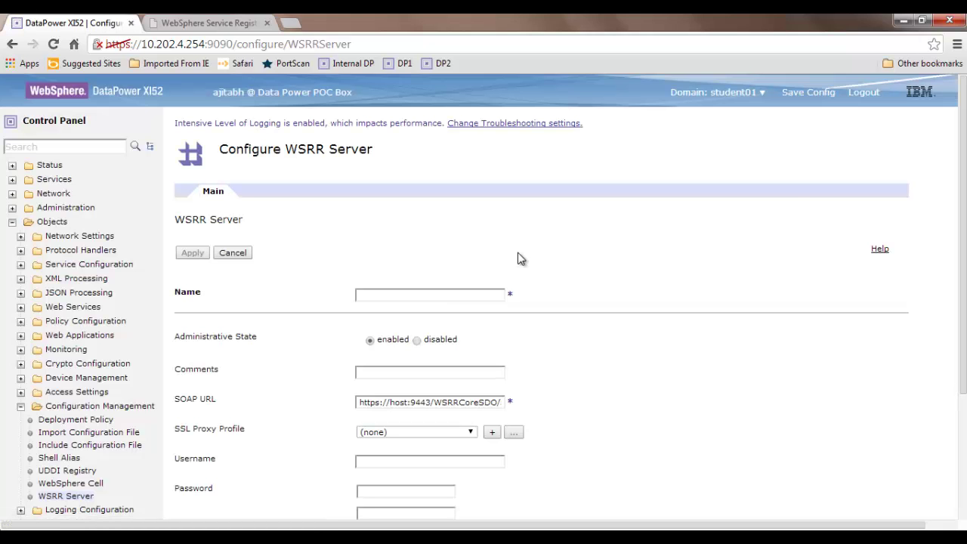
scroll(963, 202, "down", 3)
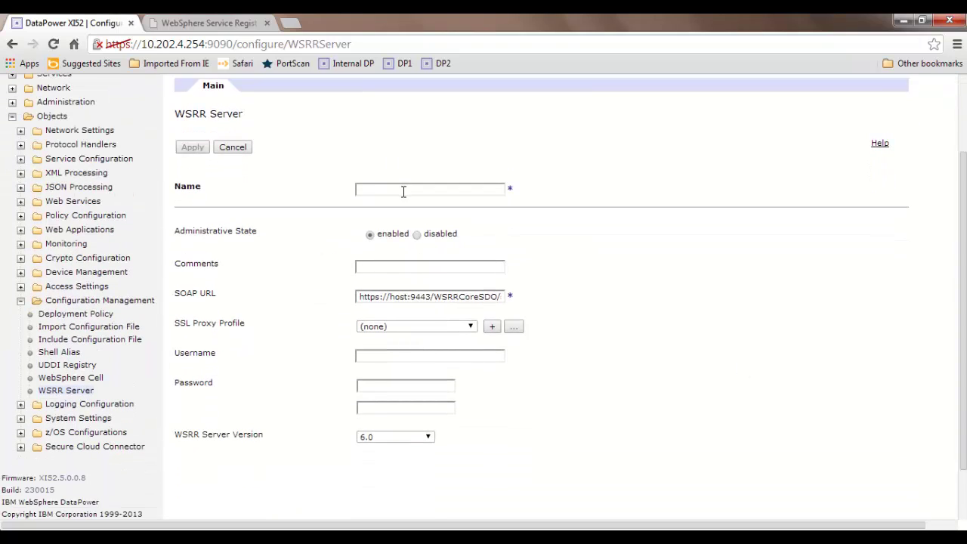
left_click(403, 192)
type("tee")
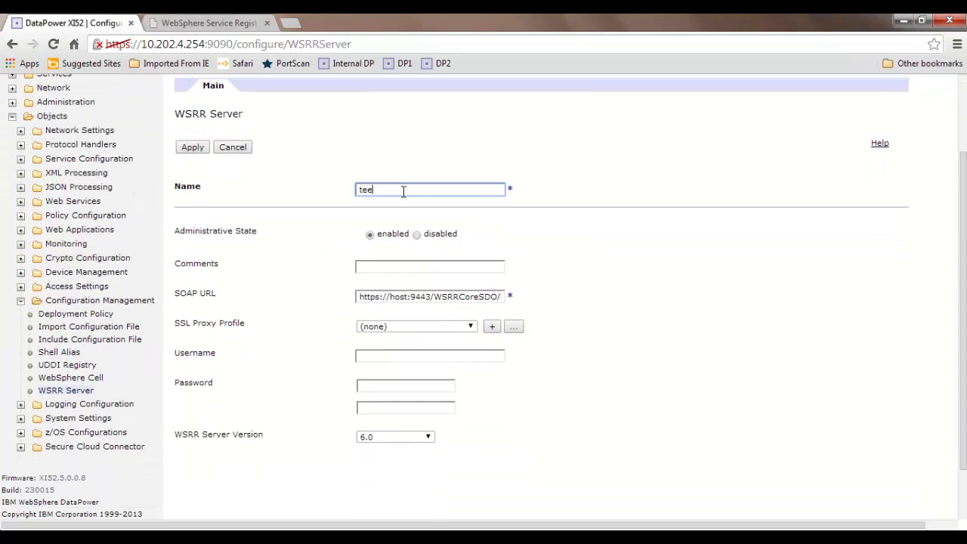
type("st")
key("BackSpace")
key("BackSpace")
key("BackSpace")
type("st-wsrr-server")
left_click(392, 262)
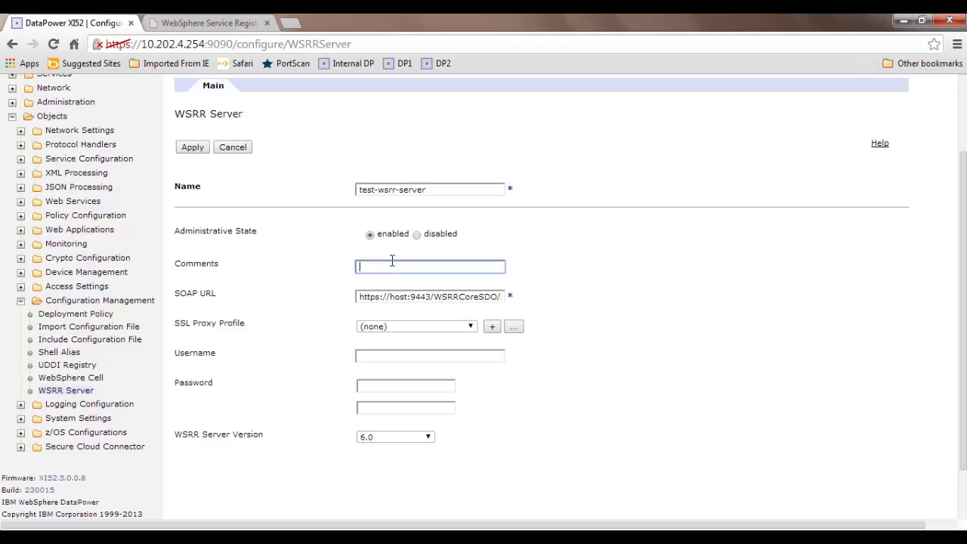
- Set the SOAP URL host to boseawsrrtst1 and append services/WSRRCoreSDOPort
left_click(408, 297)
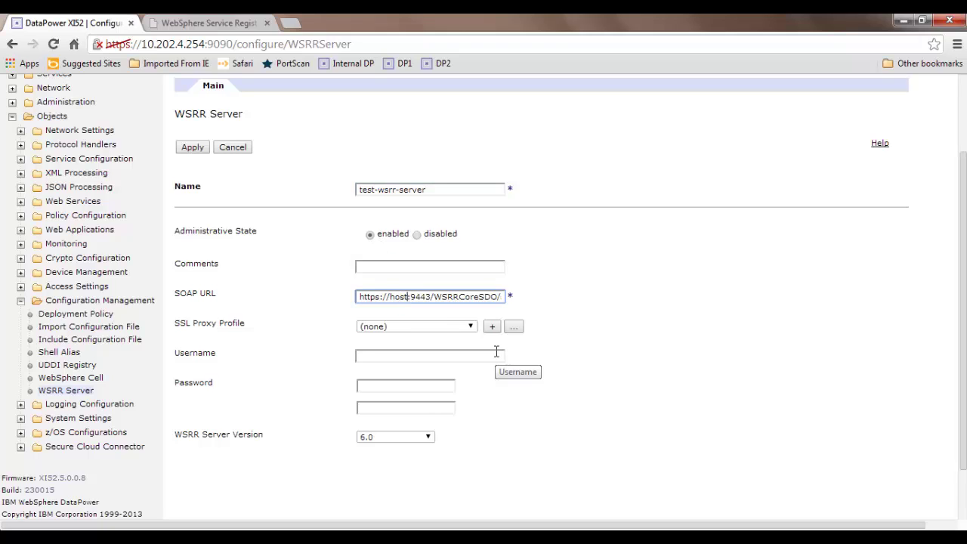
key("End")
type("services/WSRRCoreSDOPort")
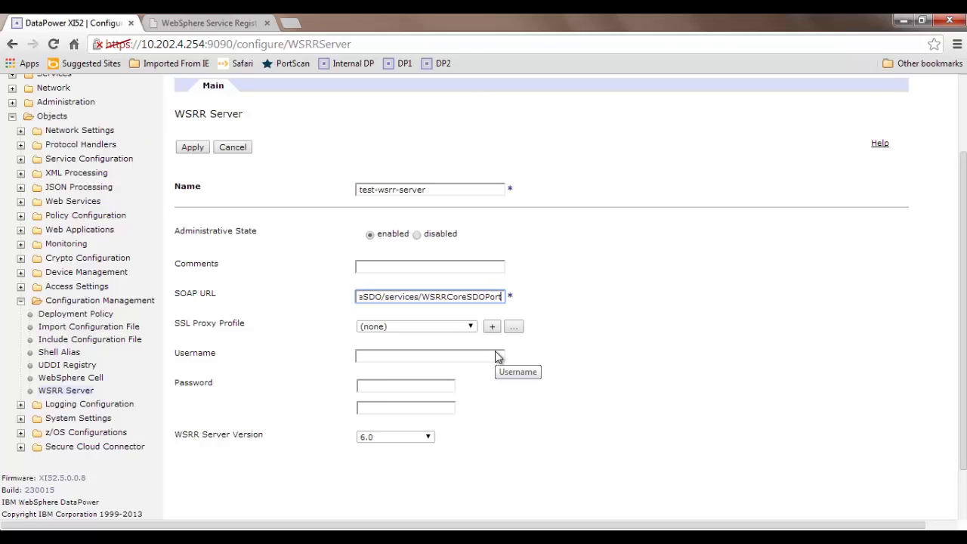
scroll(496, 356, "right", 1)
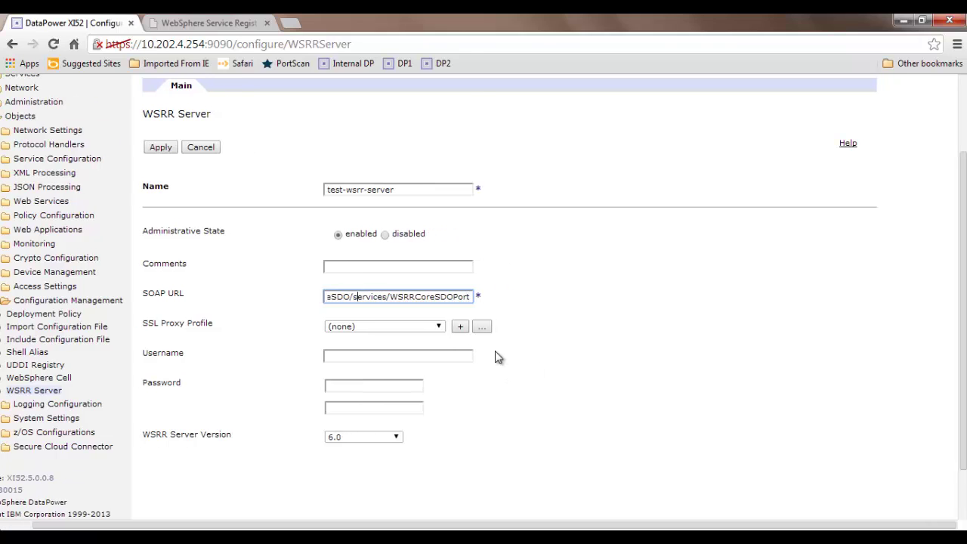
key("Left")
key("Left")
key("Left")
key("Left")
key("Left")
key("Left")
key("Left")
key("Left")
key("Left")
key("Left")
key("Left")
key("Left")
key("Left")
key("Left")
key("Left")
key("Left")
key("Left")
key("Left")
key("Left")
key("Left")
scroll(496, 354, "left", 1)
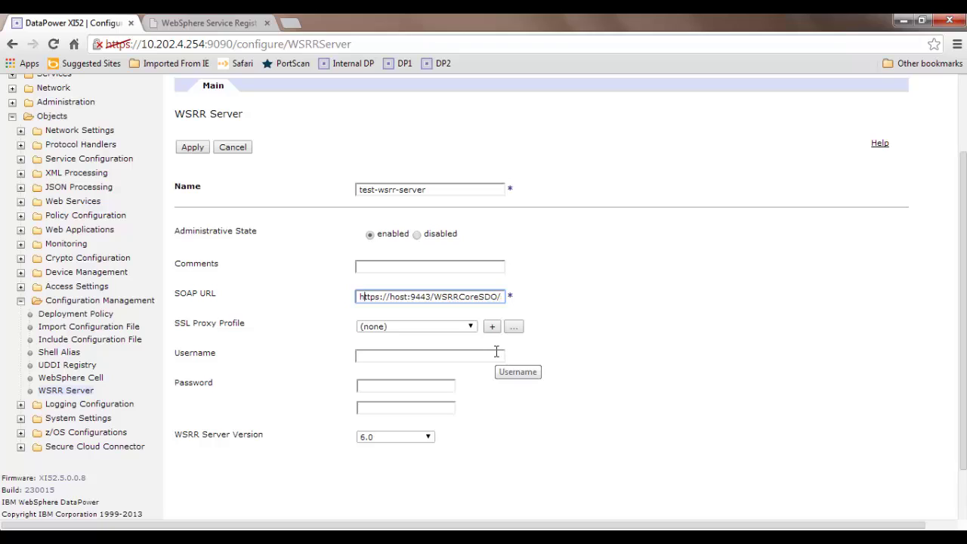
key("Right")
key("shift+Right")
key("shift+Right")
key("shift+Right")
key("shift+Right")
type("boseaws")
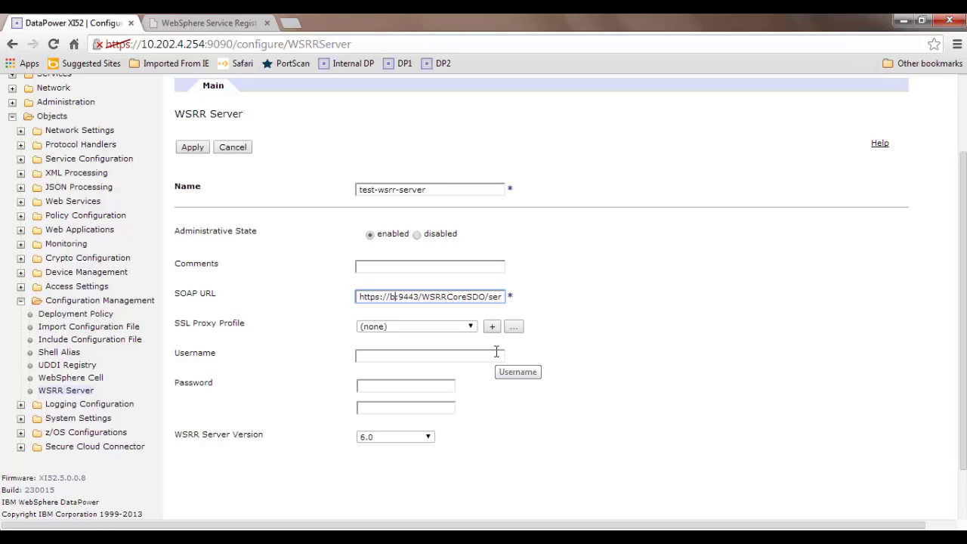
type("rrtst")
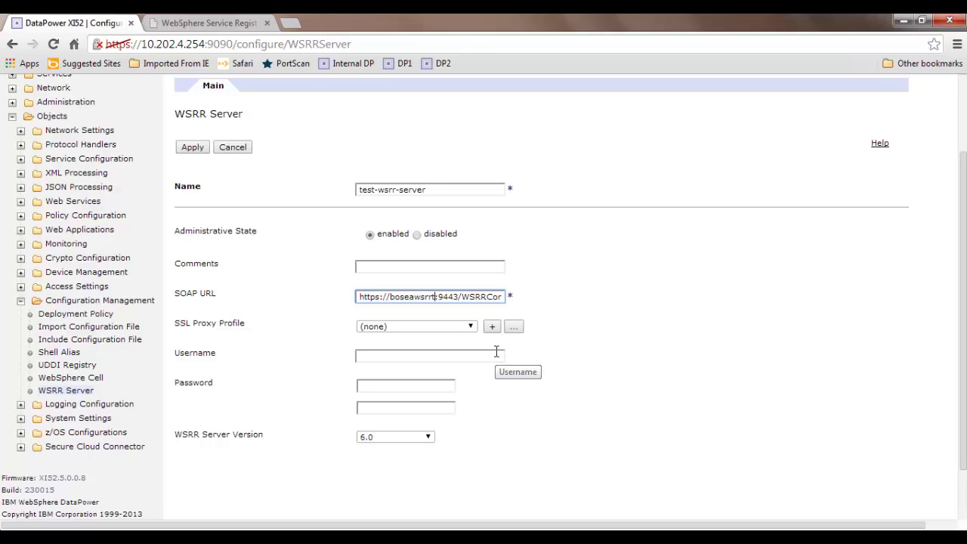
type("1")
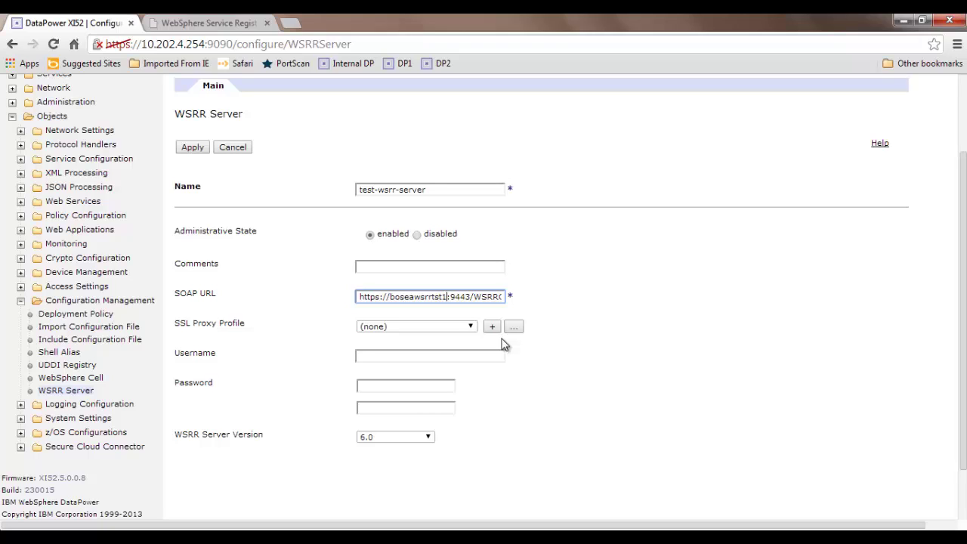
- Choose SSL proxy profile wsrr-server-proxy-profile, enter the registry login credentials, and set version 7.5 or later
left_click(469, 327)
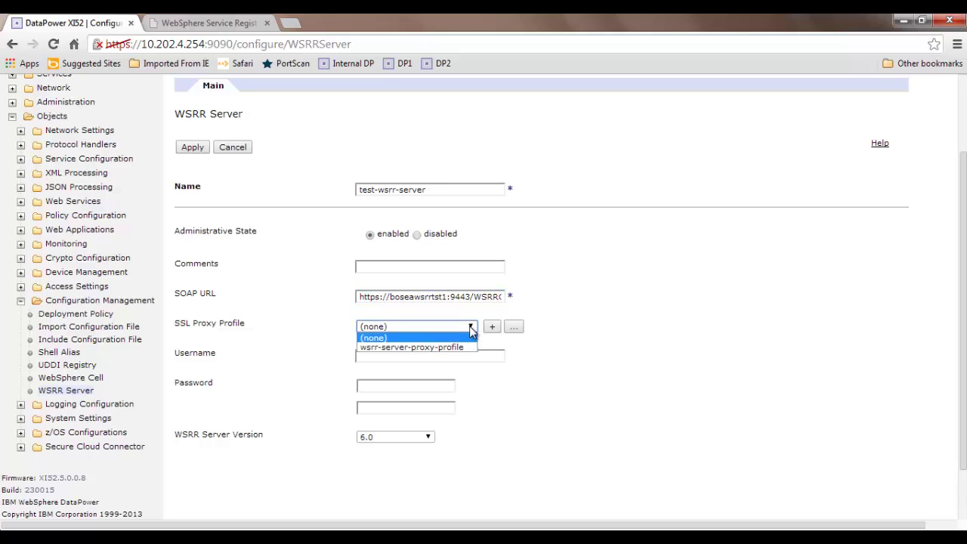
left_click(465, 348)
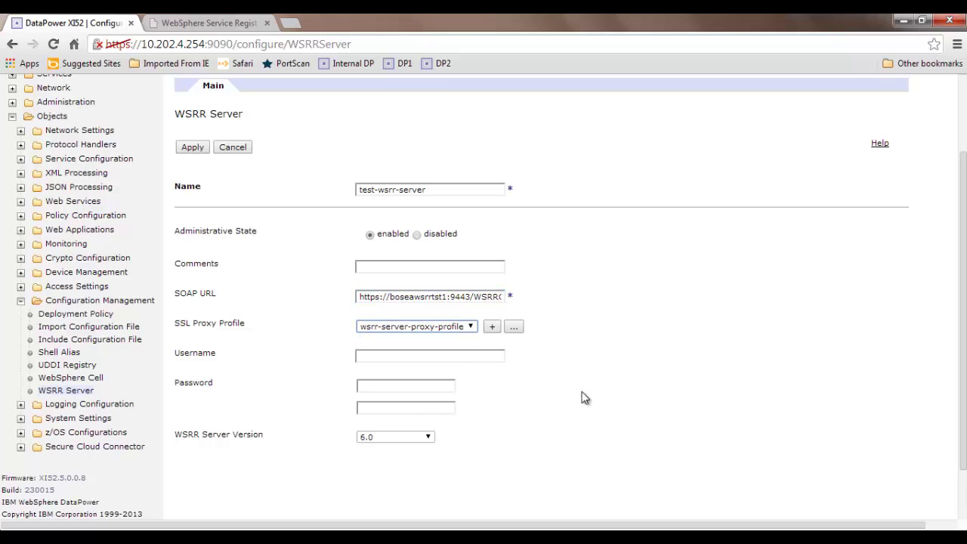
left_click(451, 357)
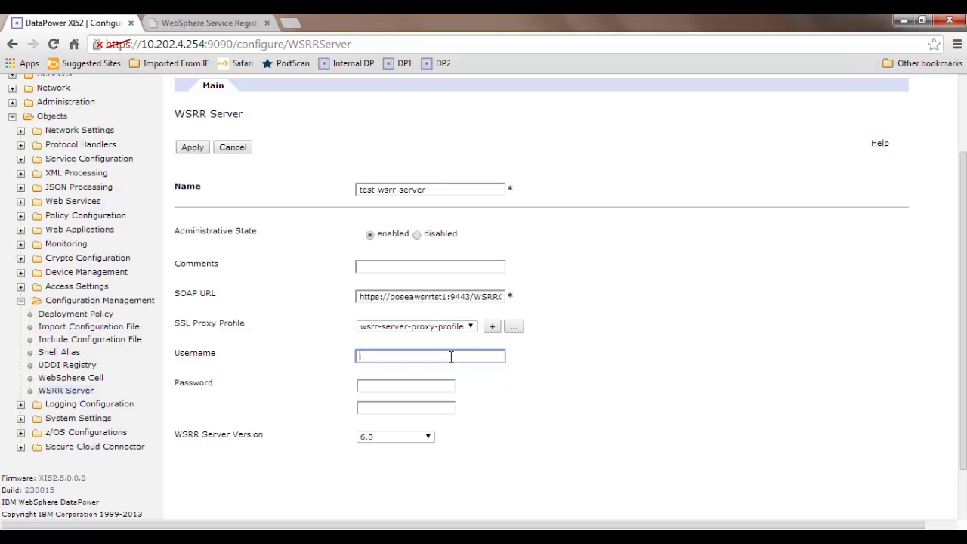
type("wsrradmin")
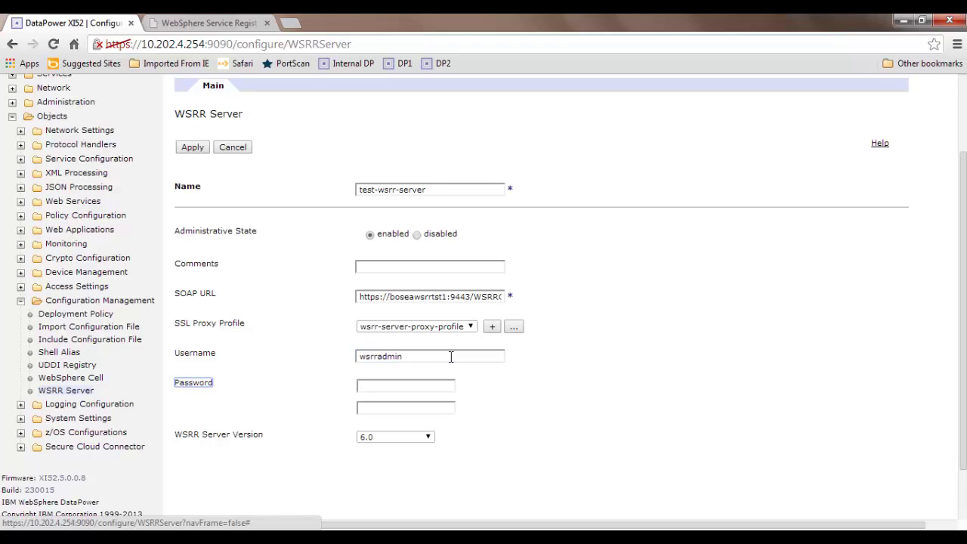
key("Tab")
type("wsrradmin")
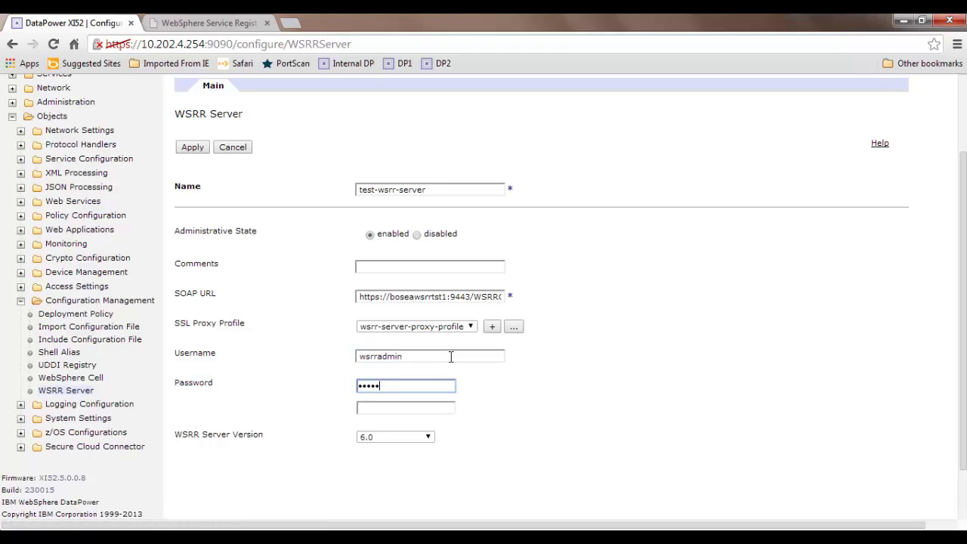
key("Tab")
type("wsrradmin")
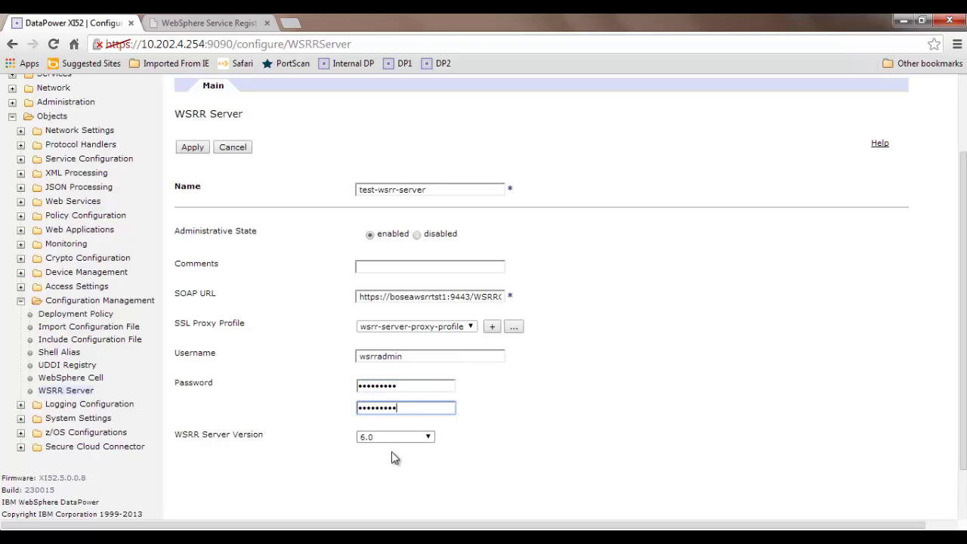
left_click(407, 437)
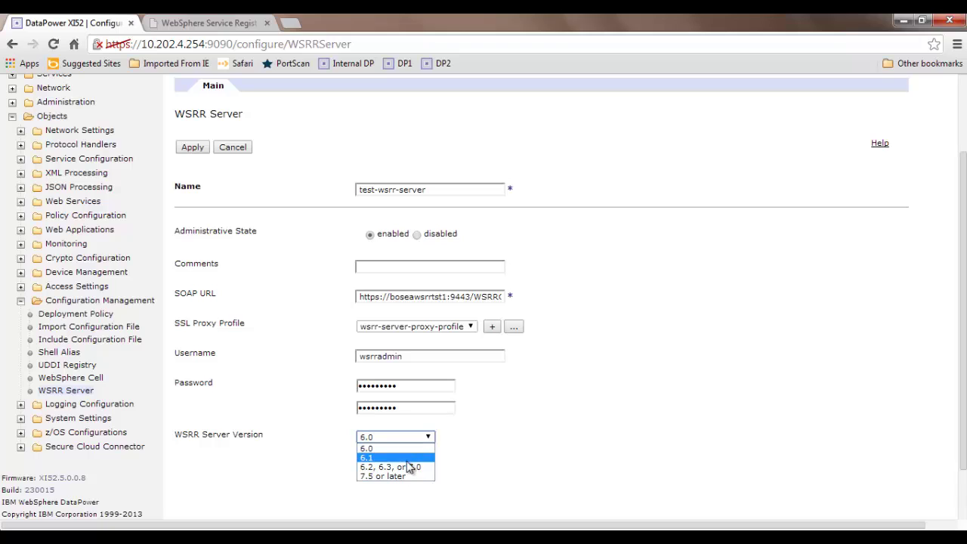
left_click(406, 476)
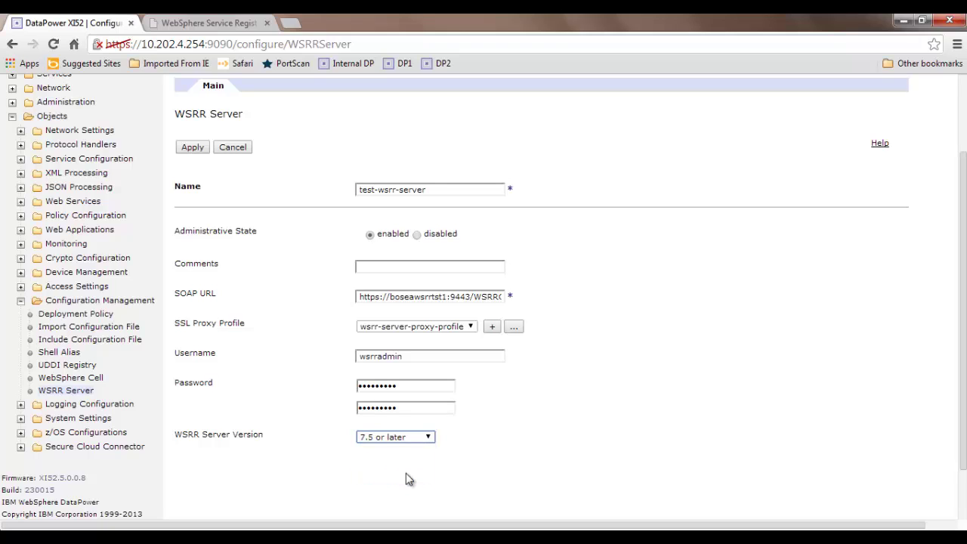
- Apply test-wsrr-server and confirm it was created and is up
left_click(194, 148)
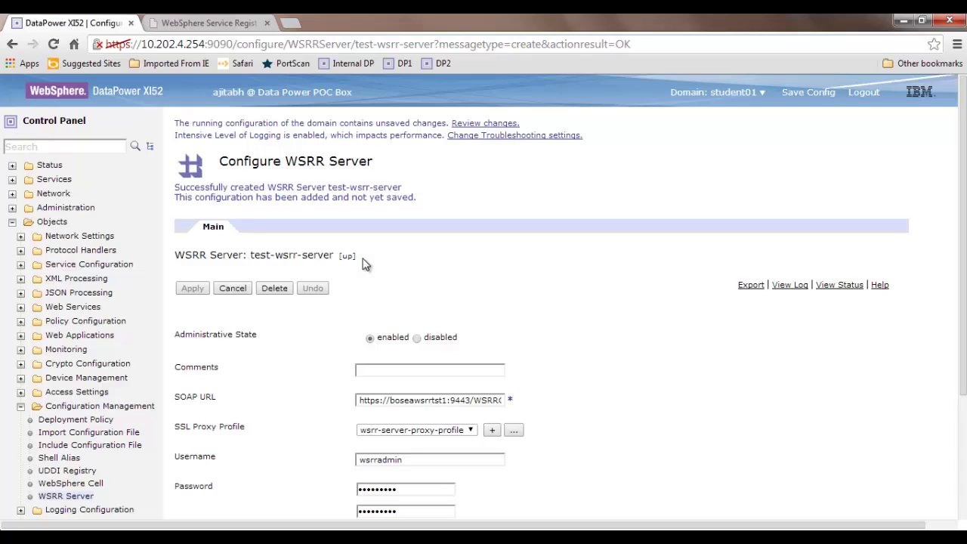
scroll(363, 264, "down", 1)
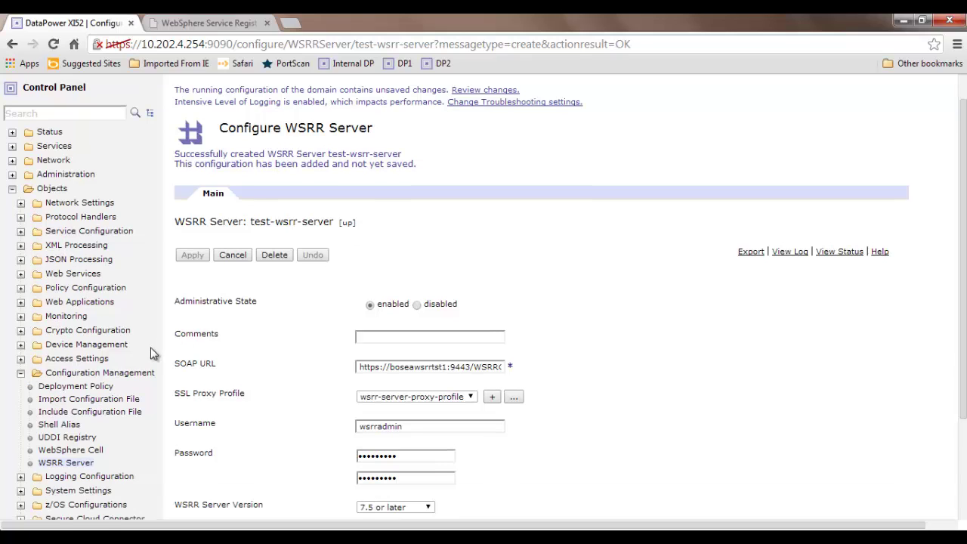
- Collapse the navigation sections, search 'wsrr', and open the empty WSRR Subscription list
left_click(20, 374)
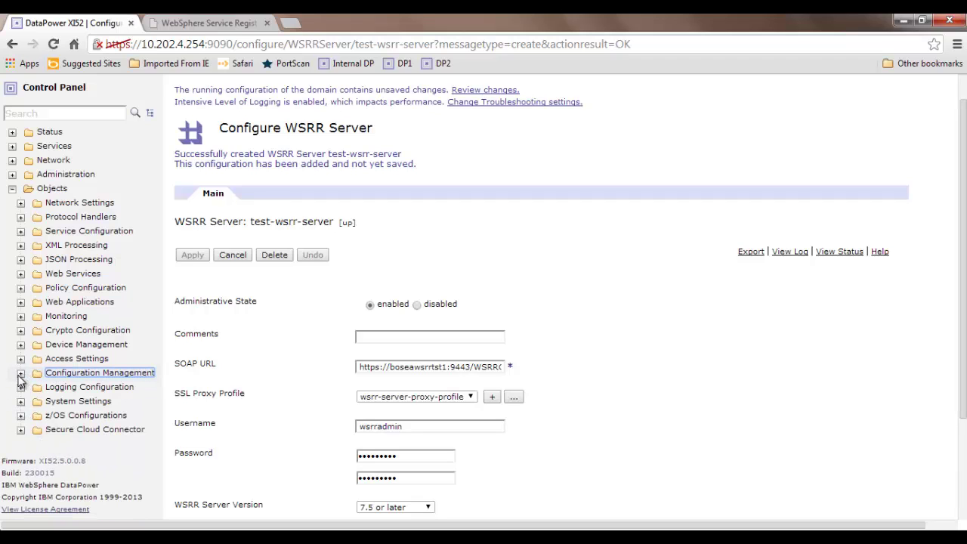
left_click(12, 188)
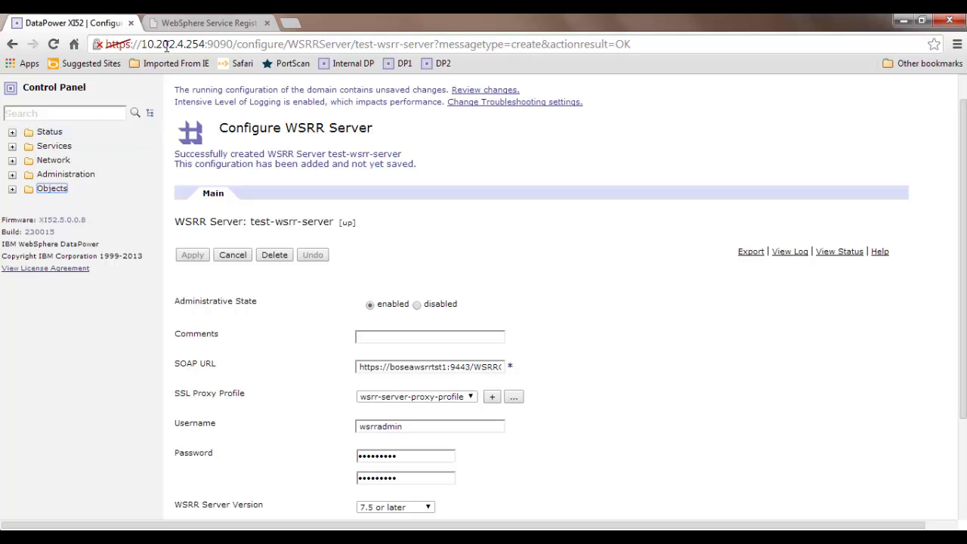
left_click(208, 24)
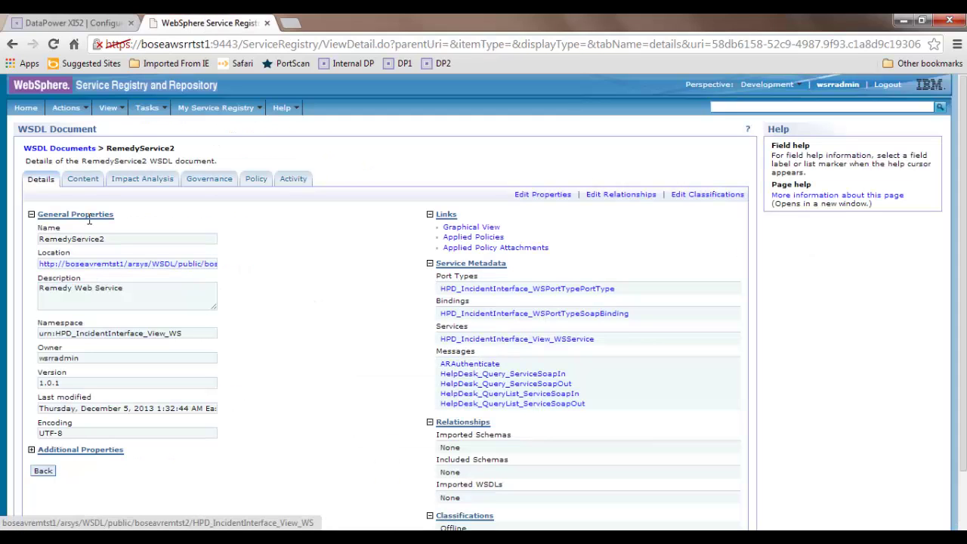
left_click(103, 25)
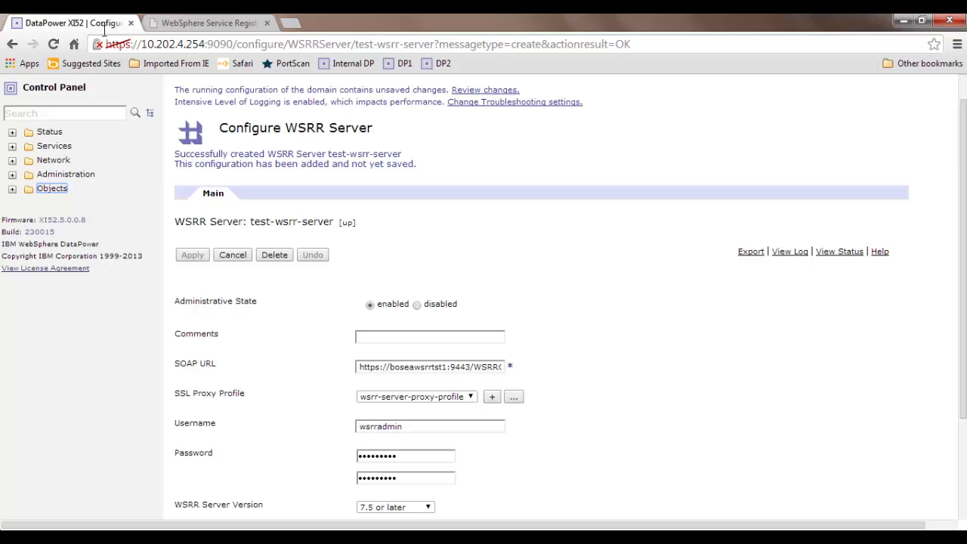
left_click(101, 117)
type("wsrr")
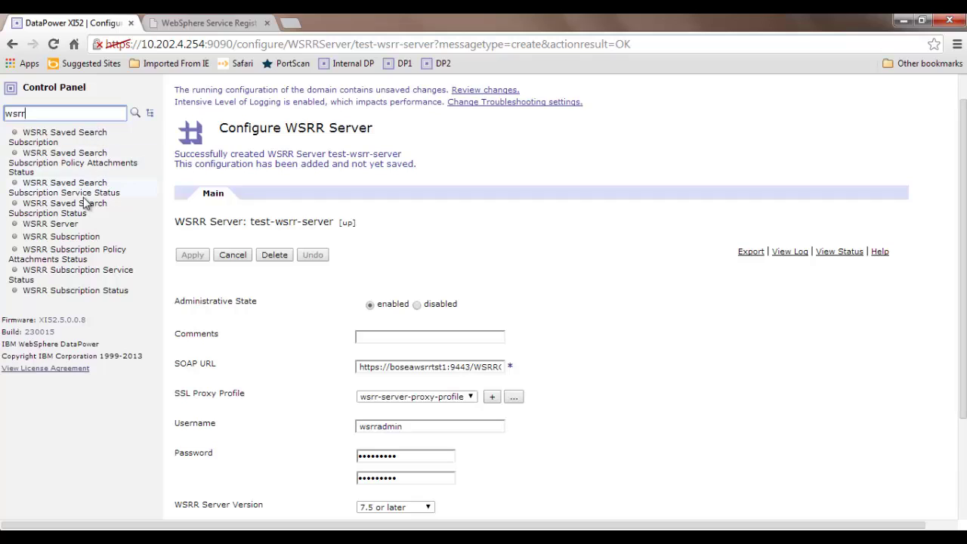
left_click(78, 241)
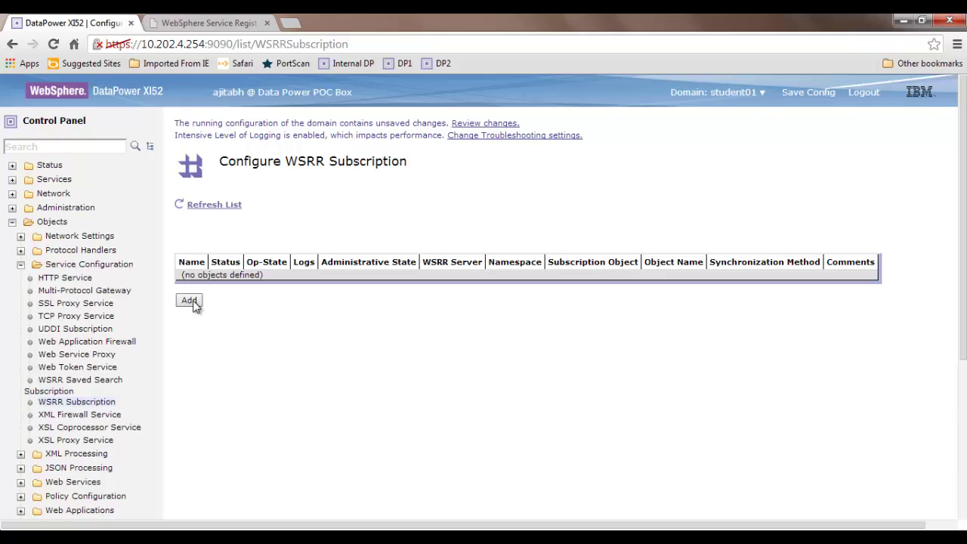
- Add a subscription named Remedy-Service-Subscription that uses the test-wsrr-server registry server
left_click(188, 301)
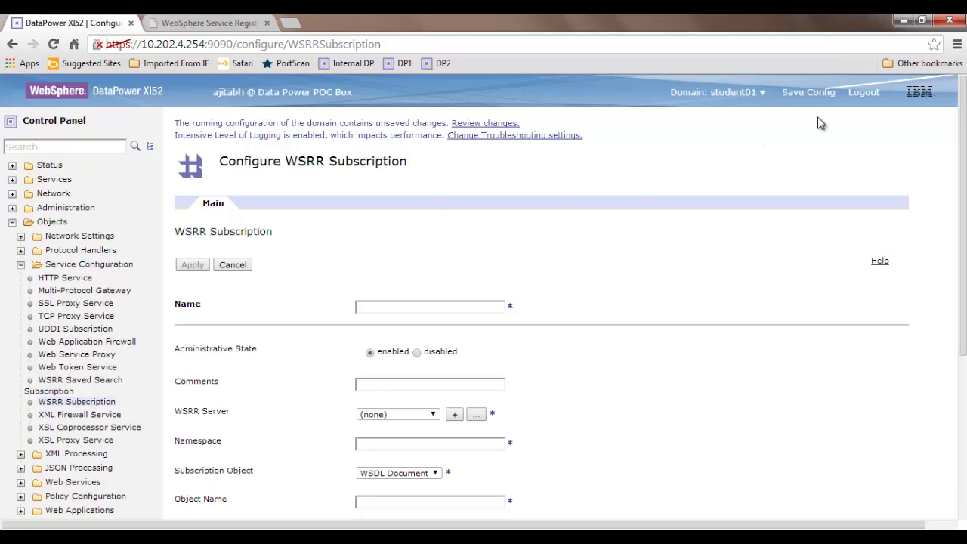
scroll(956, 115, "down", 2)
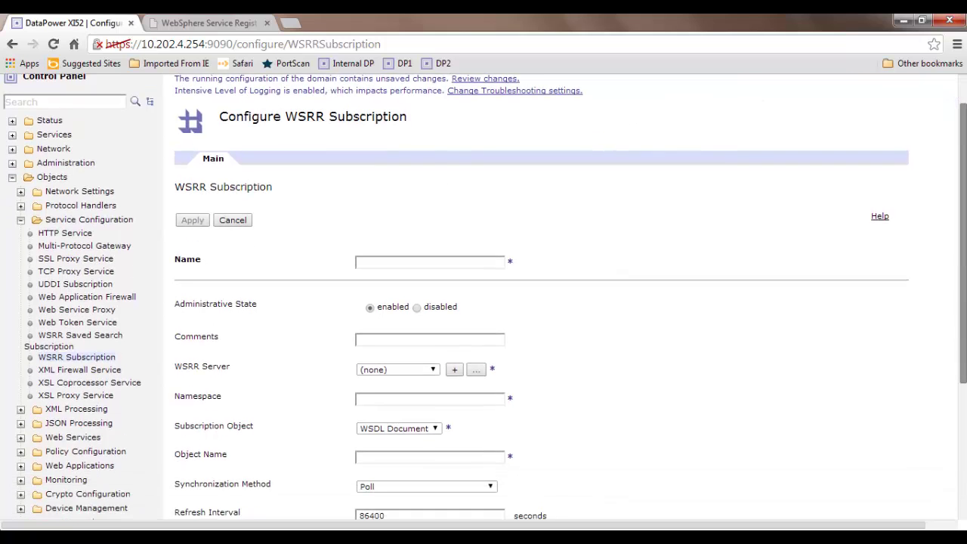
scroll(964, 217, "down", 1)
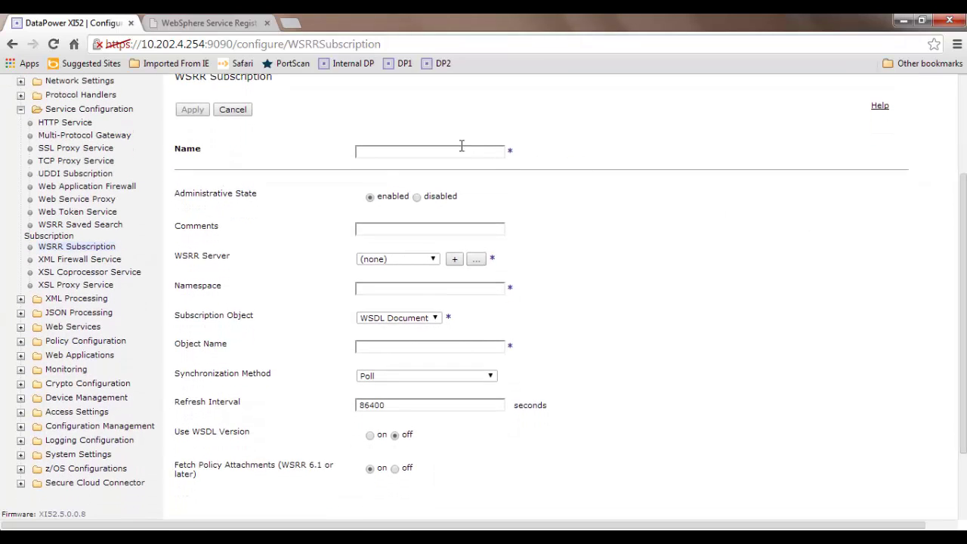
left_click(462, 152)
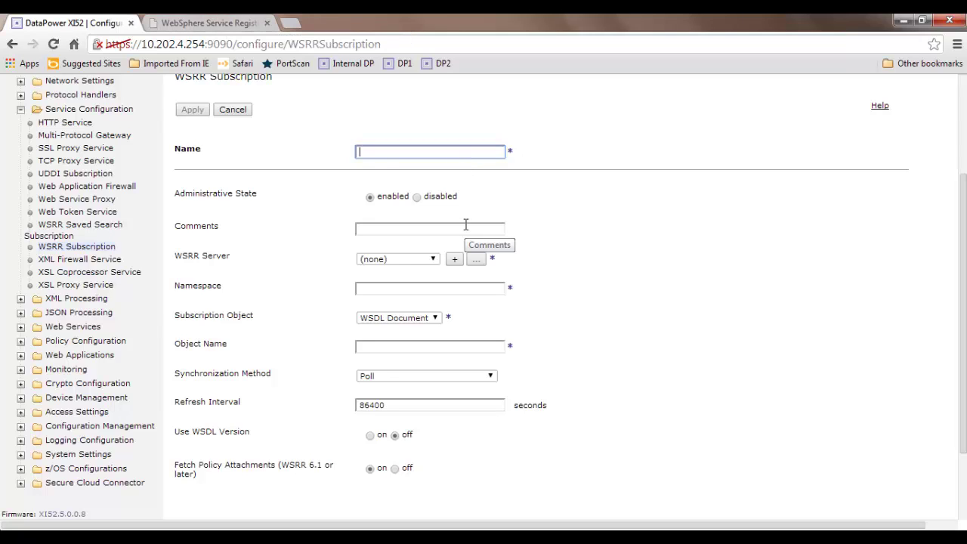
type("Remedy-Servic")
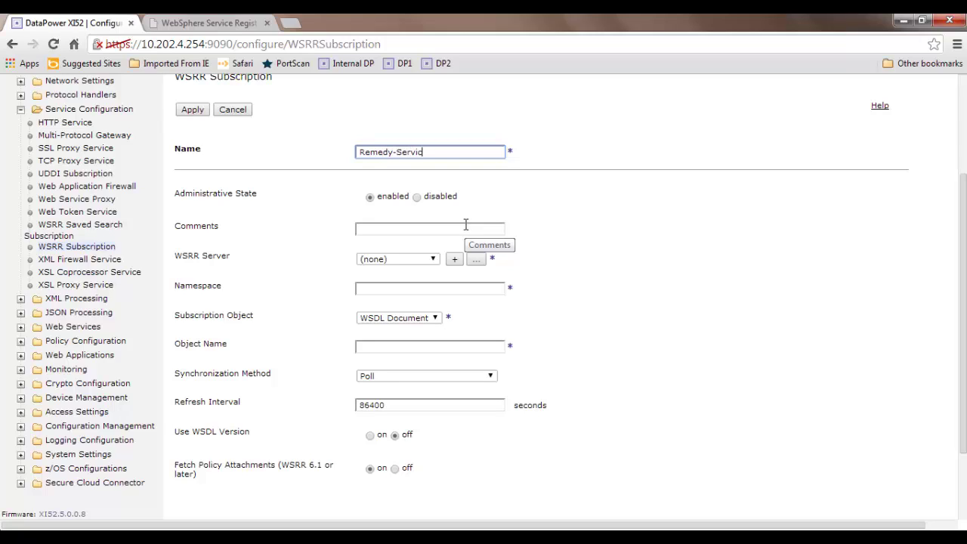
type("e-Subscription")
left_click(422, 225)
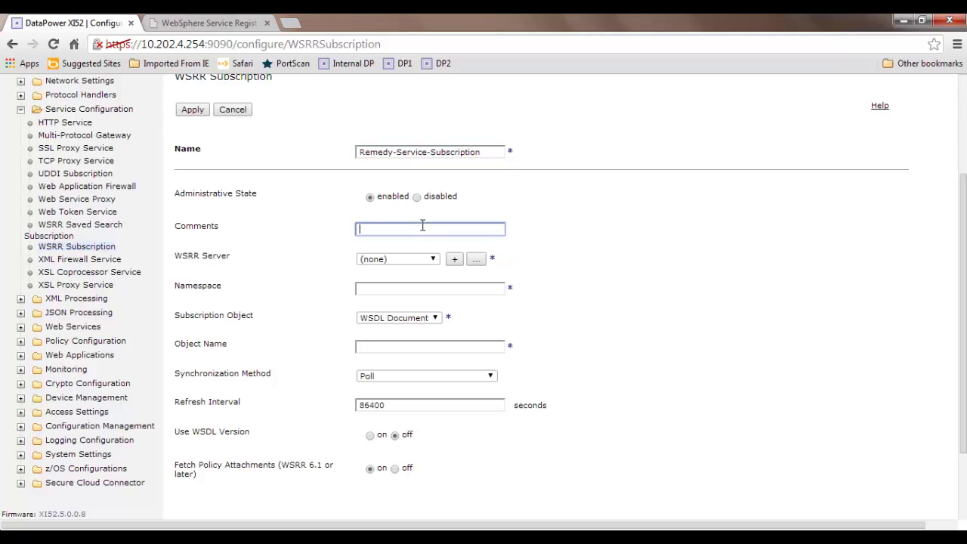
left_click(422, 265)
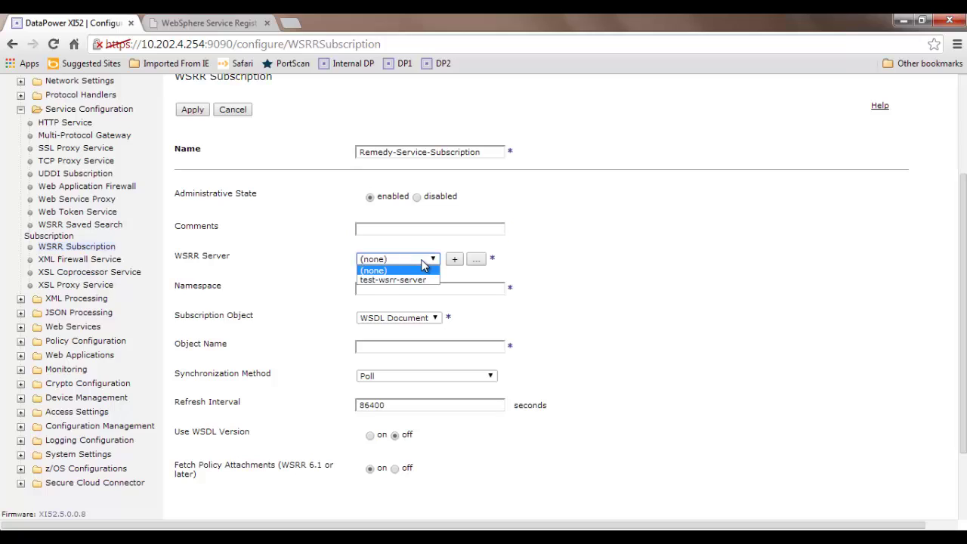
left_click(421, 282)
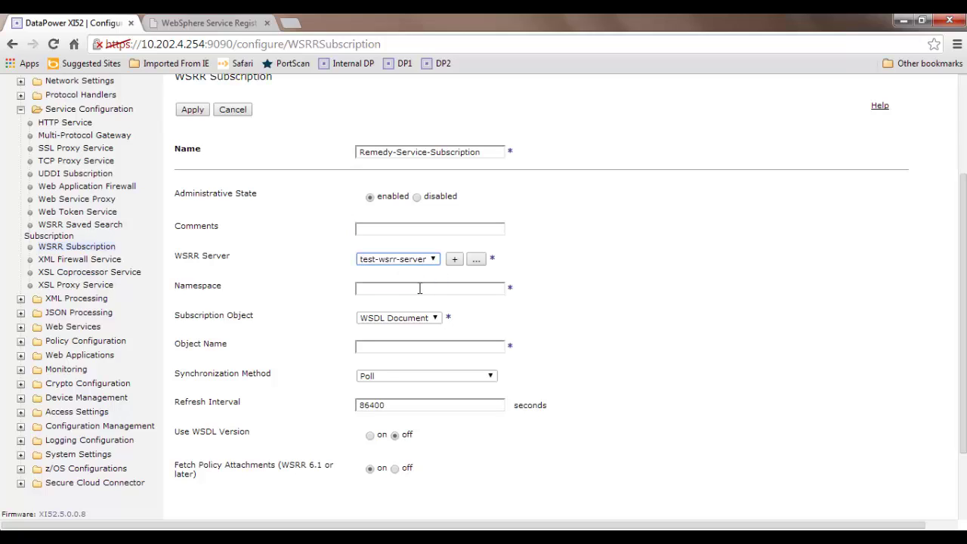
left_click(420, 288)
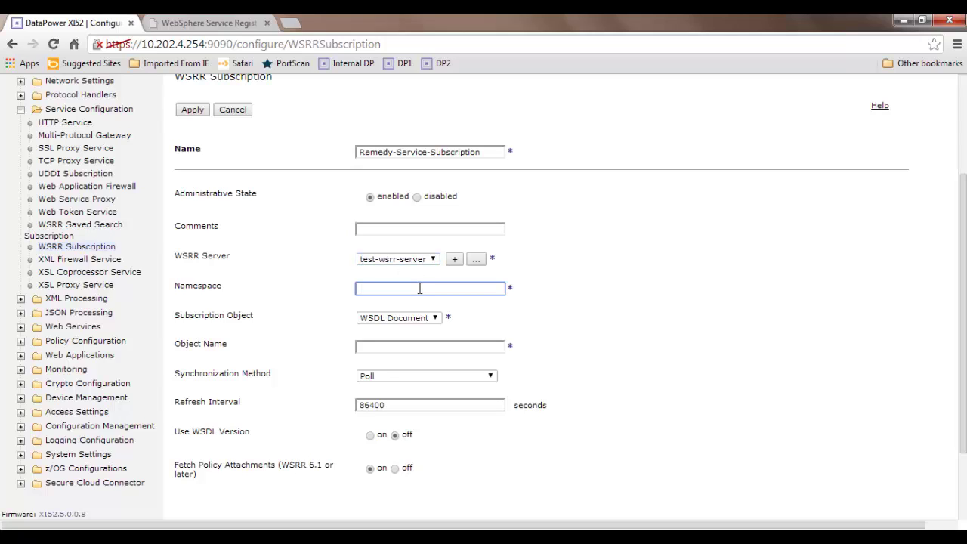
left_click(204, 22)
- Copy the WSDL name RemedyService2 from the registry into the Object Name field
left_click(215, 107)
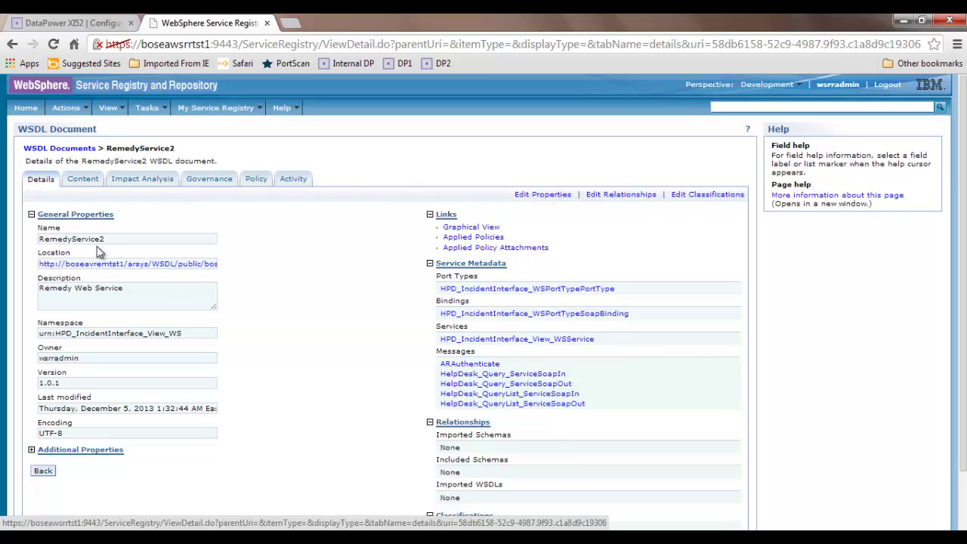
left_click_drag(108, 239, 39, 244)
key("ctrl+c")
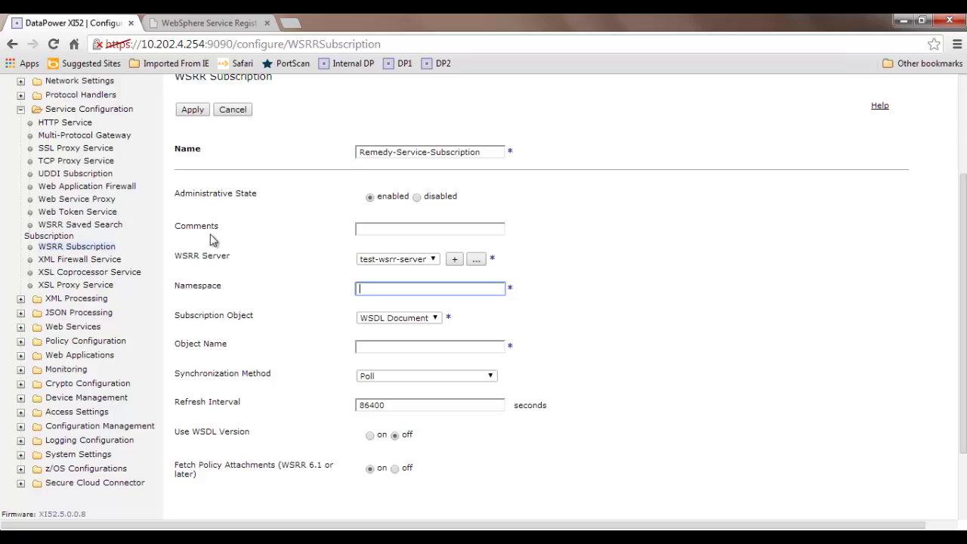
left_click(384, 348)
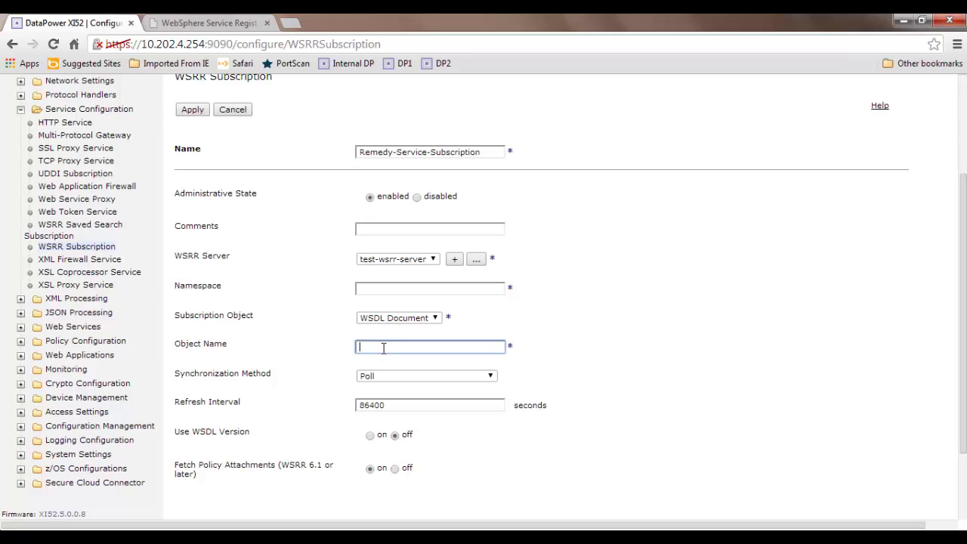
key("ctrl+v")
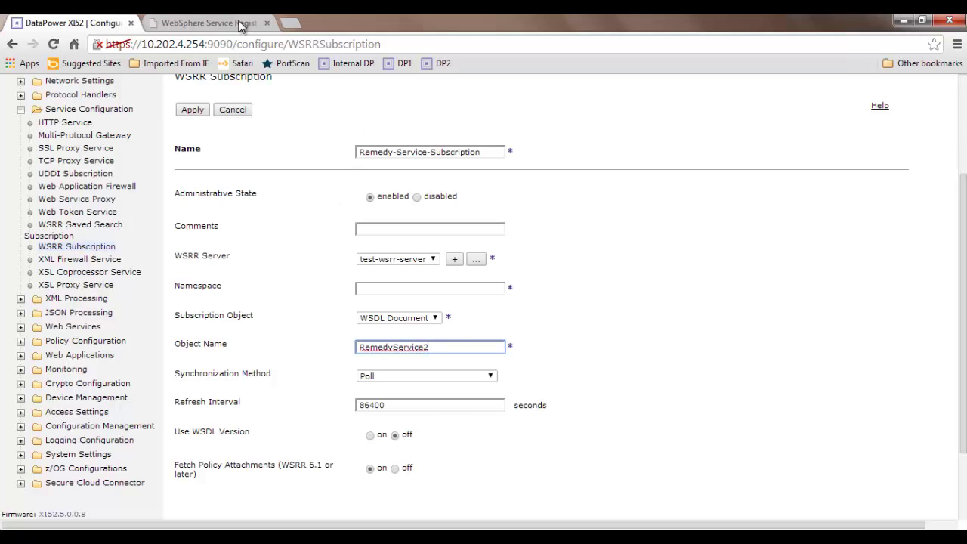
- Paste the WSDL namespace urn:HPD_IncidentInterface_View_WS into the subscription's Namespace field
left_click(239, 24)
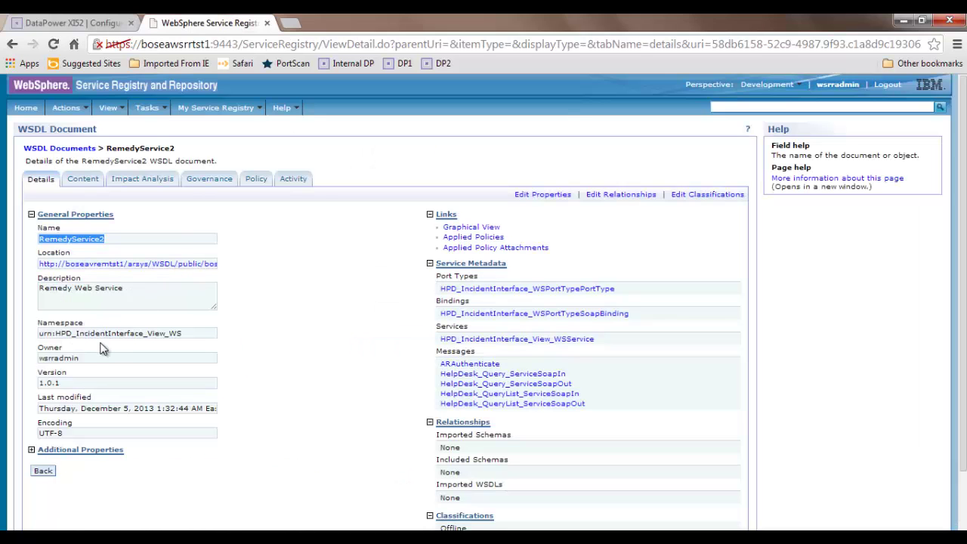
left_click_drag(188, 334, 28, 325)
key("ctrl+c")
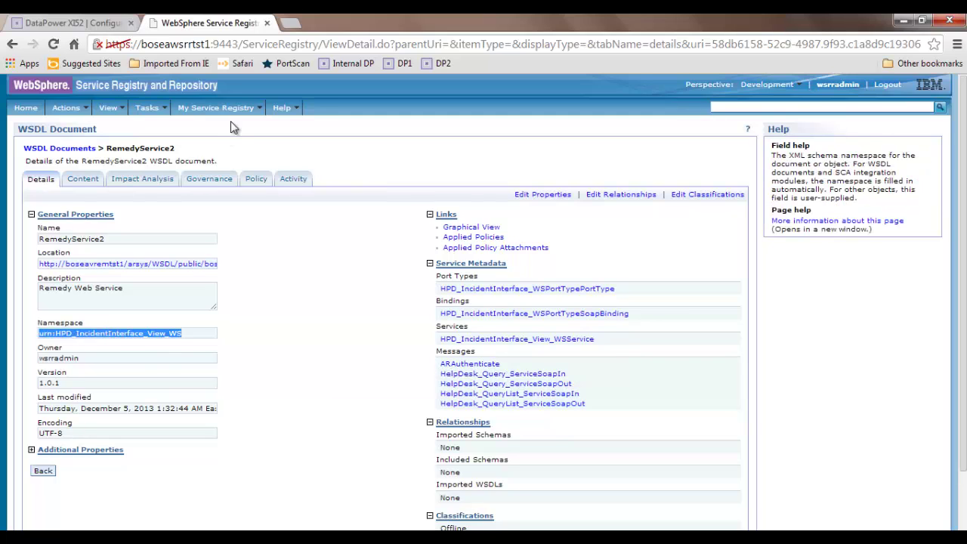
left_click(83, 24)
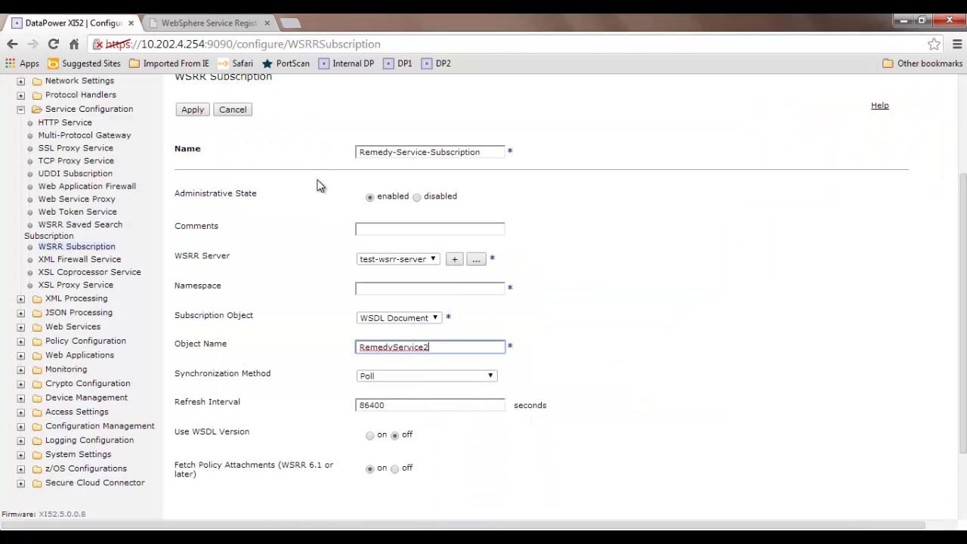
left_click(390, 229)
left_click(384, 292)
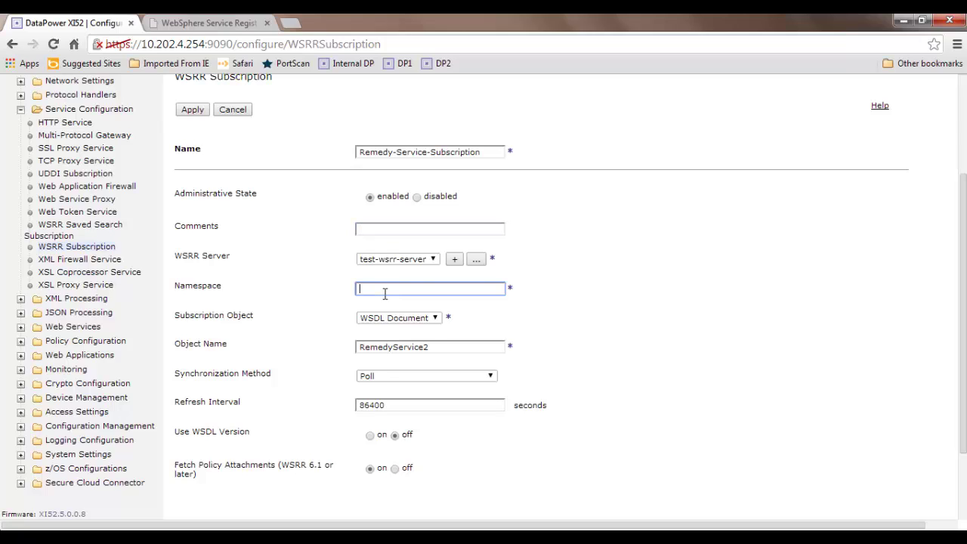
key("ctrl+v")
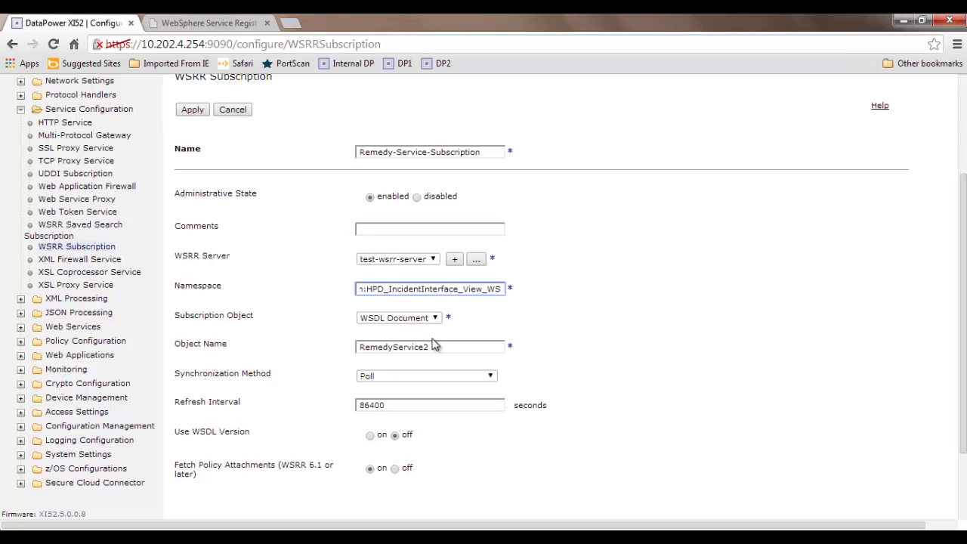
- Keep WSDL Document, choose Automatic (WSRR 7.5 or later) synchronization, and turn on Use WSDL Version
left_click(435, 323)
left_click(435, 323)
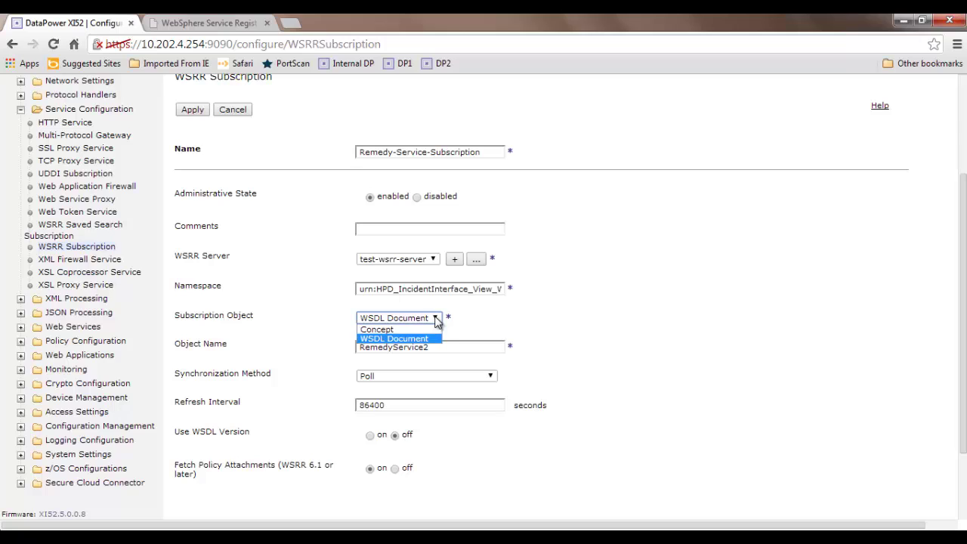
left_click(432, 339)
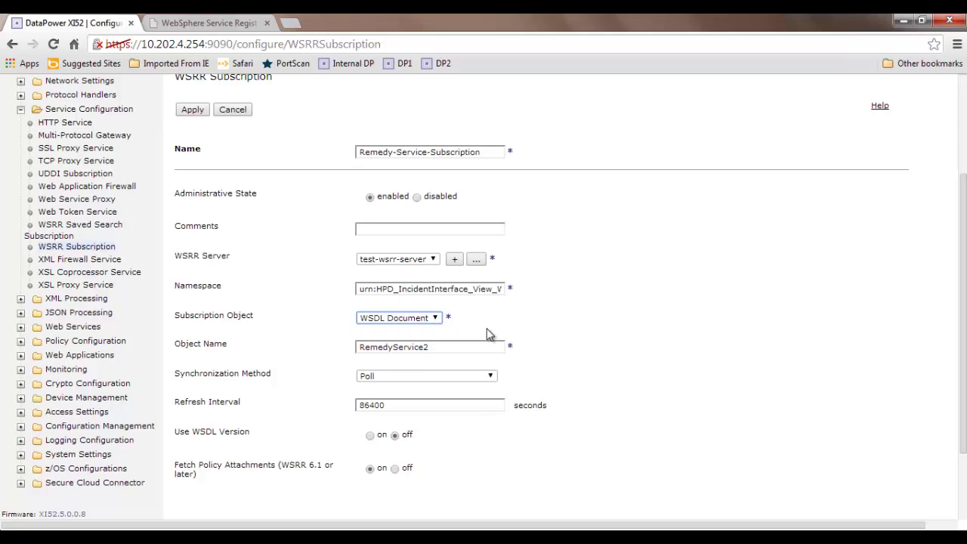
left_click(448, 376)
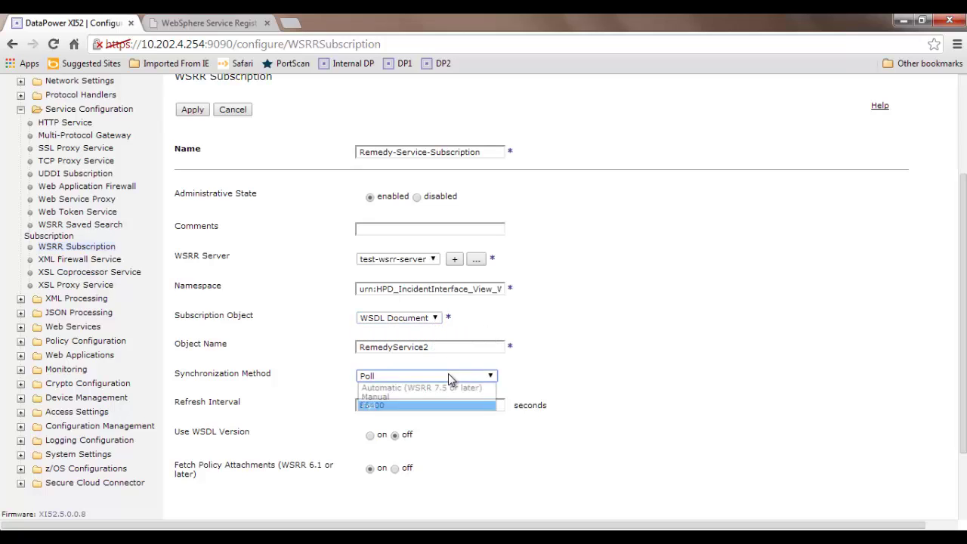
left_click(449, 386)
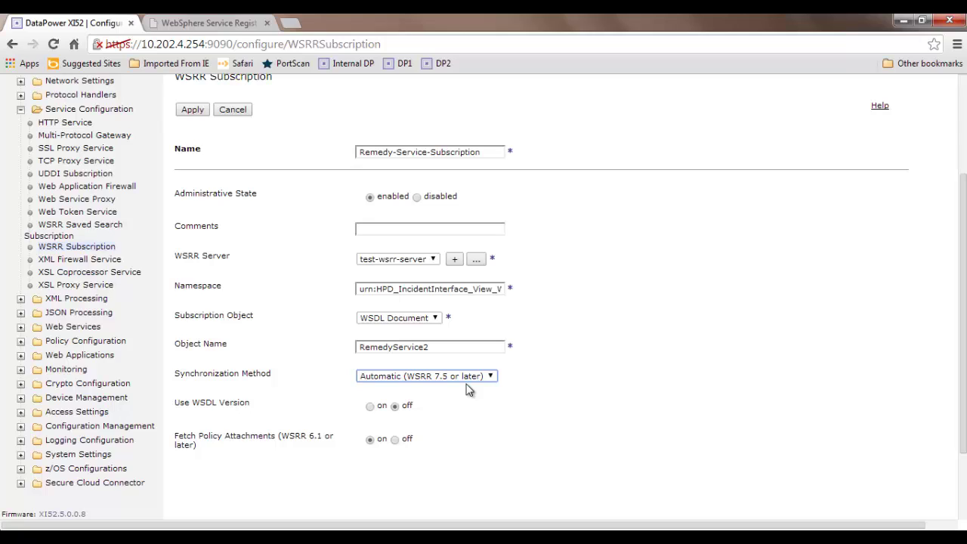
left_click(370, 405)
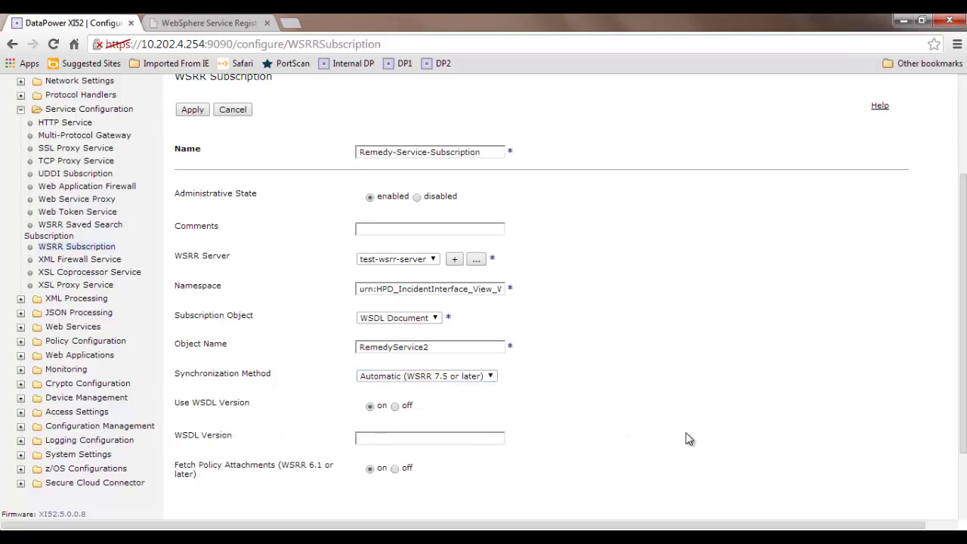
left_click_drag(963, 341, 963, 392)
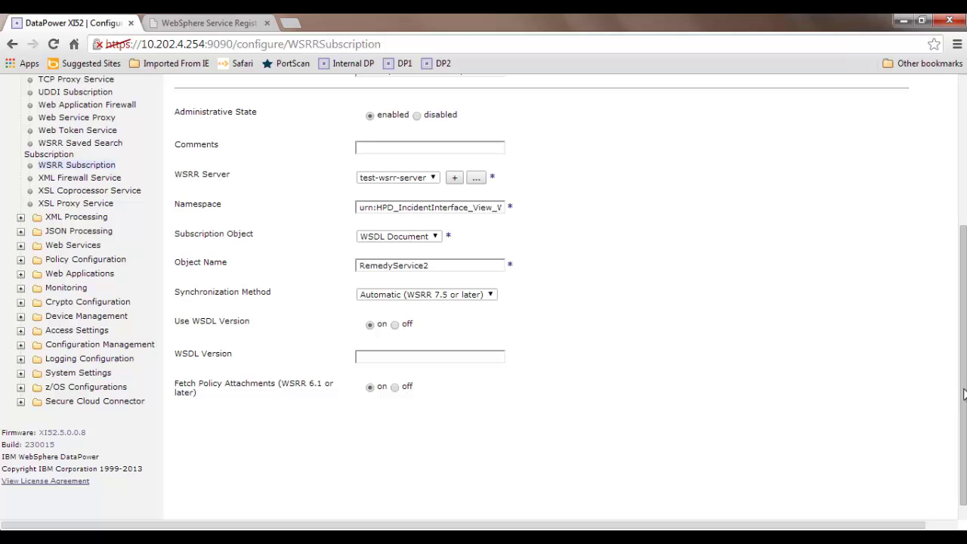
left_click_drag(962, 393, 962, 370)
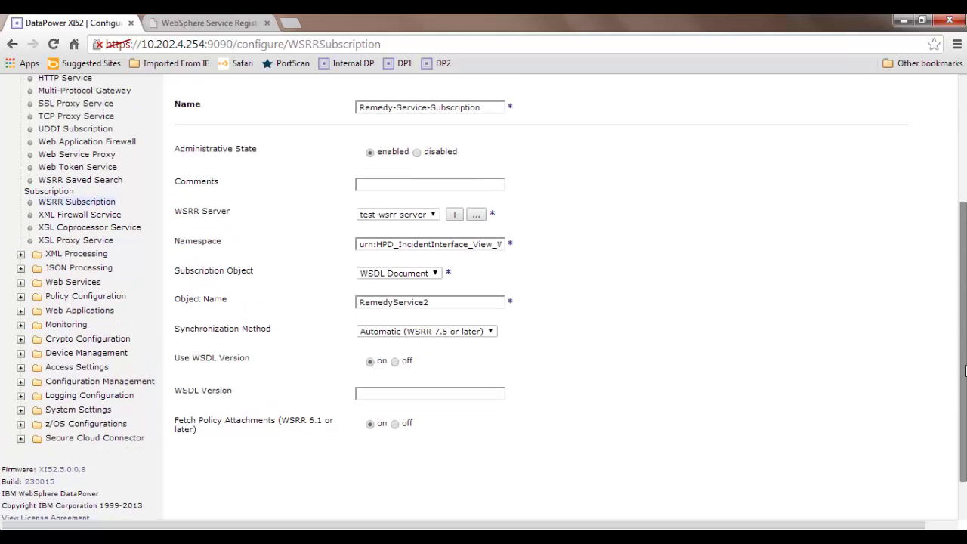
left_click(475, 395)
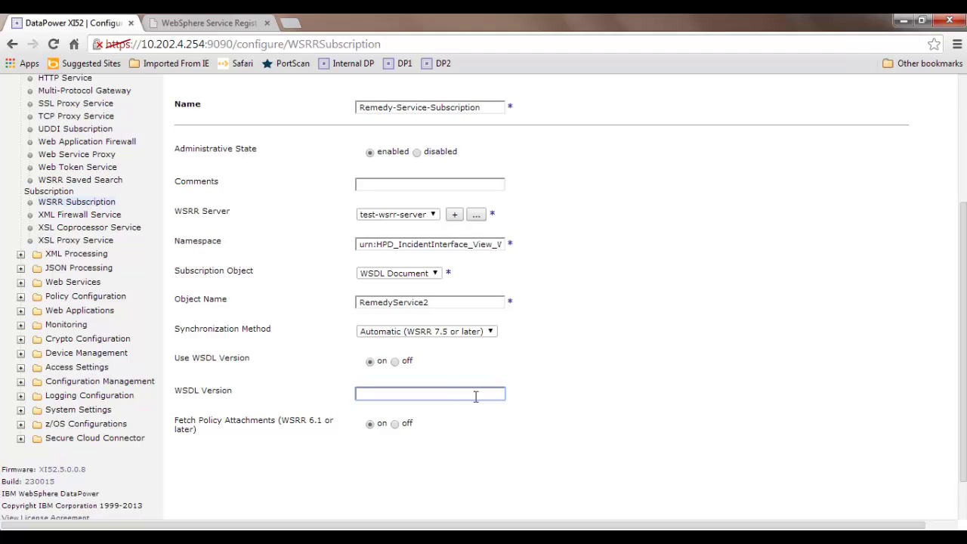
- Copy version 1.0.1 from the RemedyService2 registry details into the WSDL Version field
left_click(244, 28)
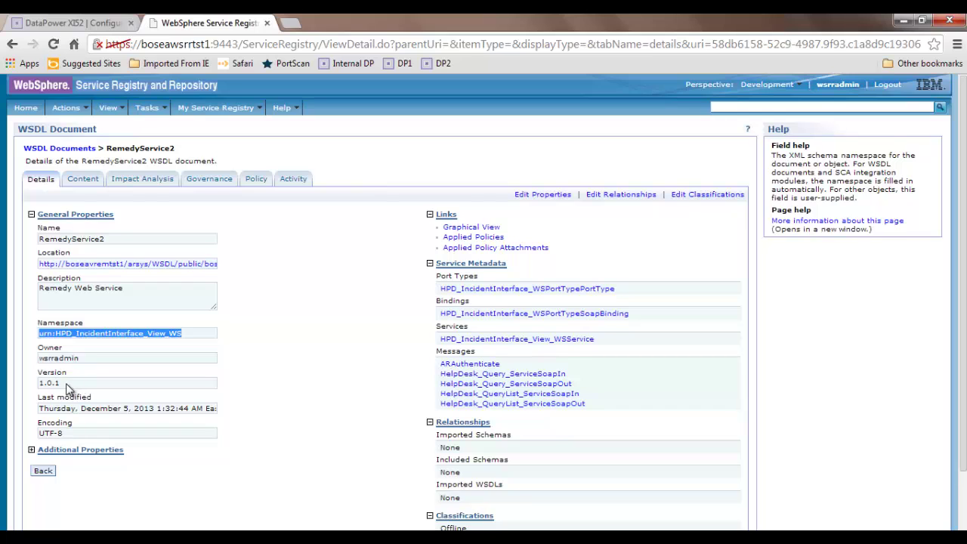
left_click_drag(73, 386, 41, 387)
key("ctrl+c")
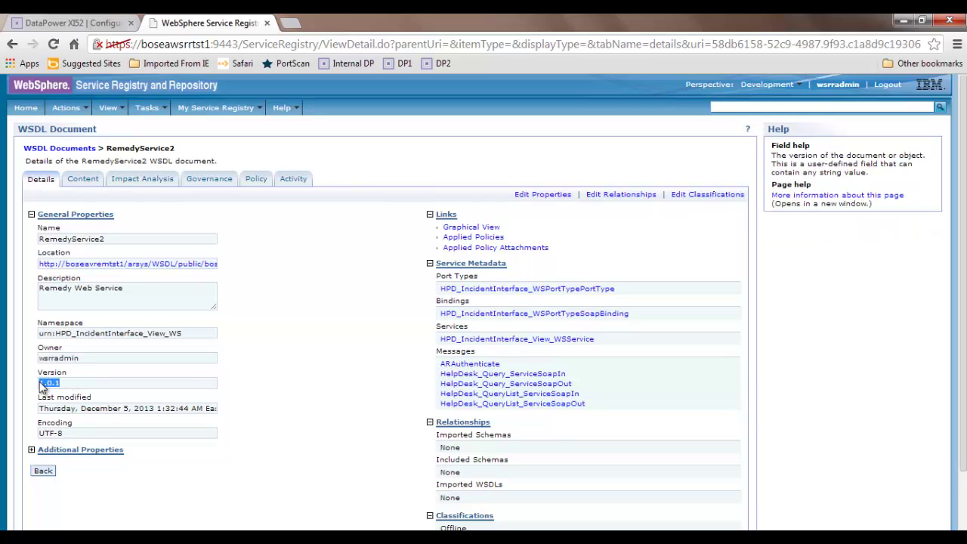
left_click(70, 22)
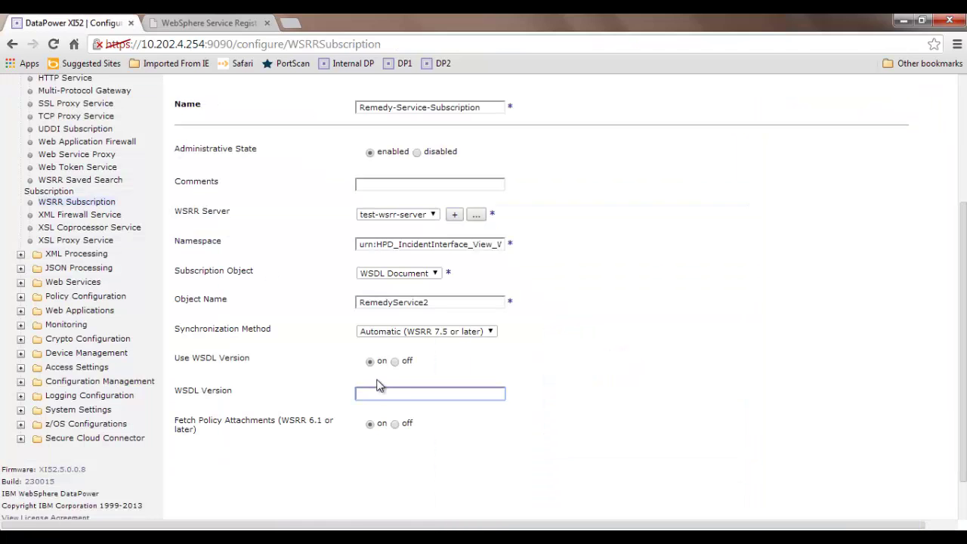
key("ctrl+v")
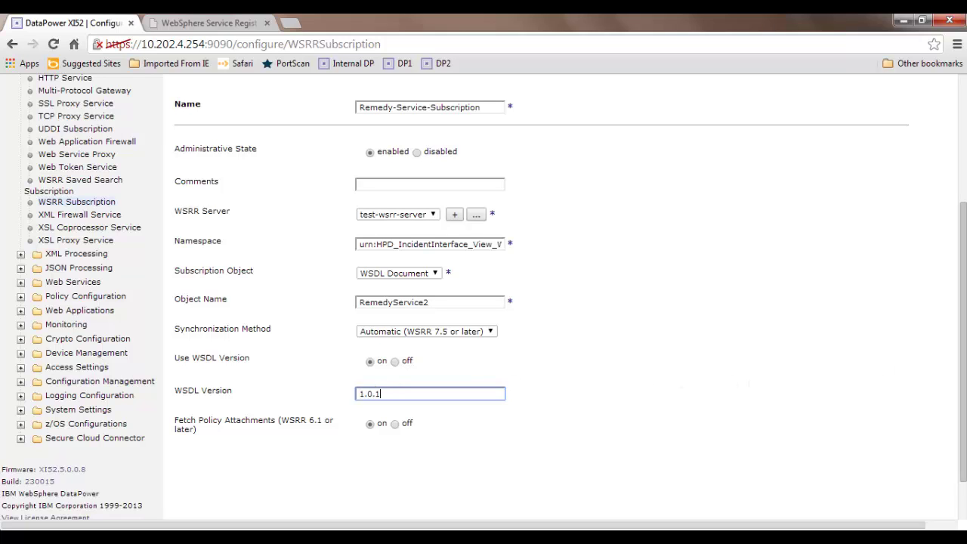
scroll(962, 363, "up", 3)
scroll(962, 302, "up", 2)
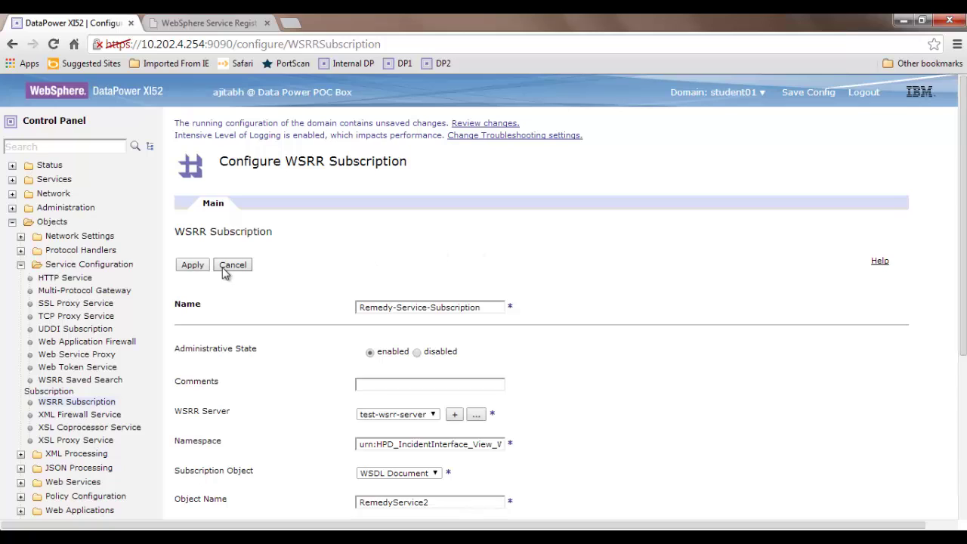
- Apply the subscription, then dismiss the news notification and Windows colour-scheme prompt
left_click(193, 265)
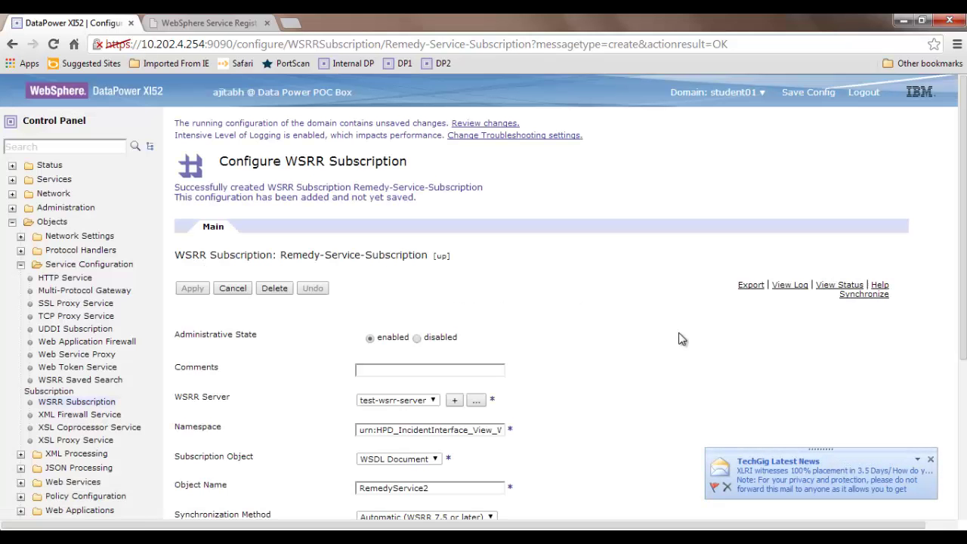
left_click(931, 460)
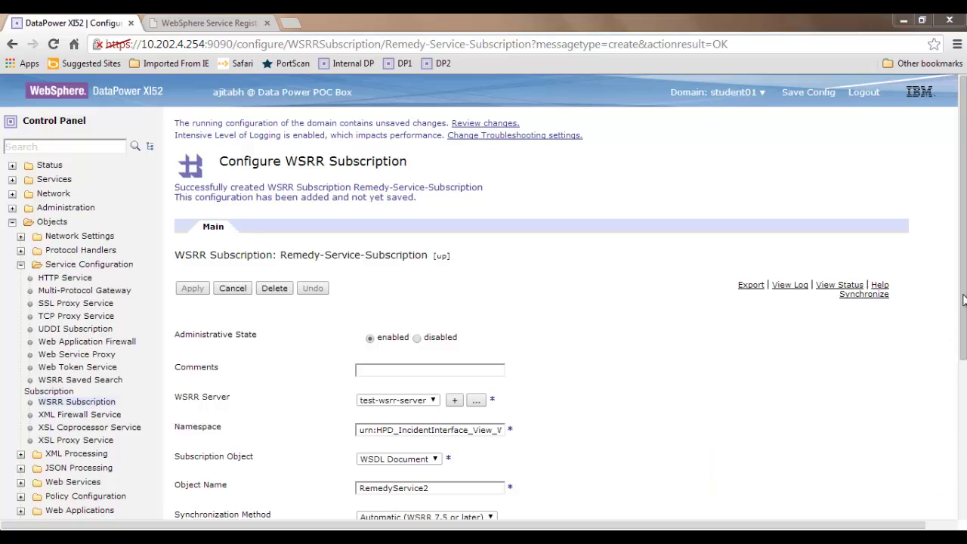
left_click_drag(963, 300, 962, 361)
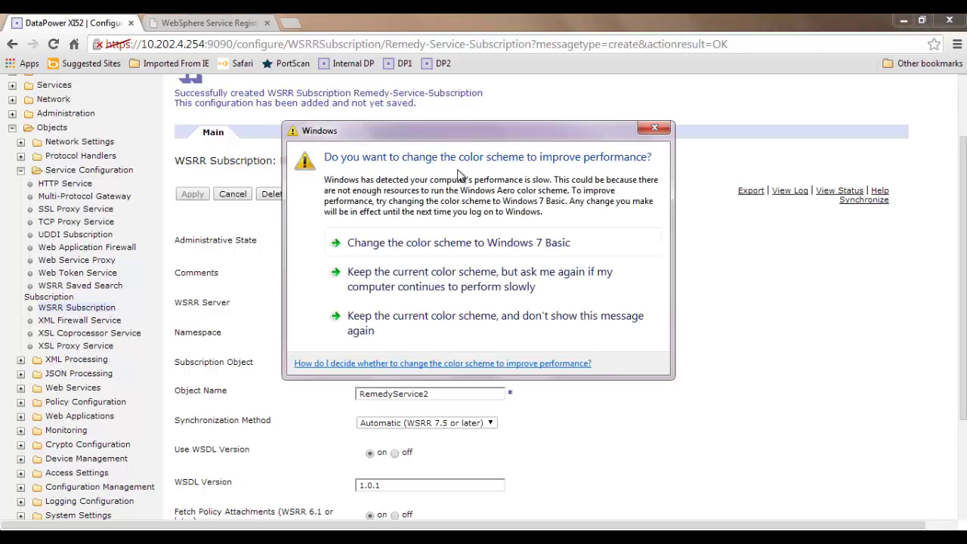
left_click(654, 128)
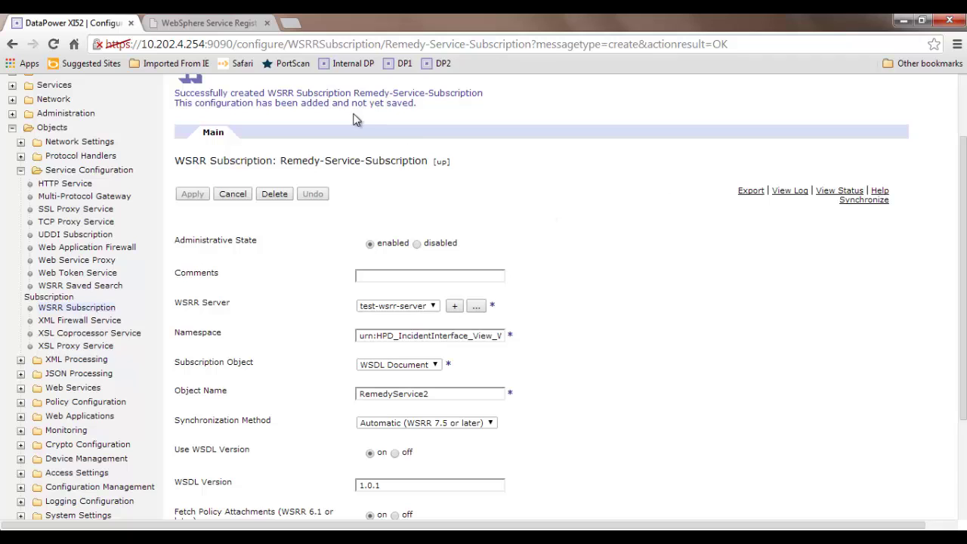
- Filter the navigation tree with 'wsrr' and go to WSRR Subscription Status
scroll(956, 242, "up", 2)
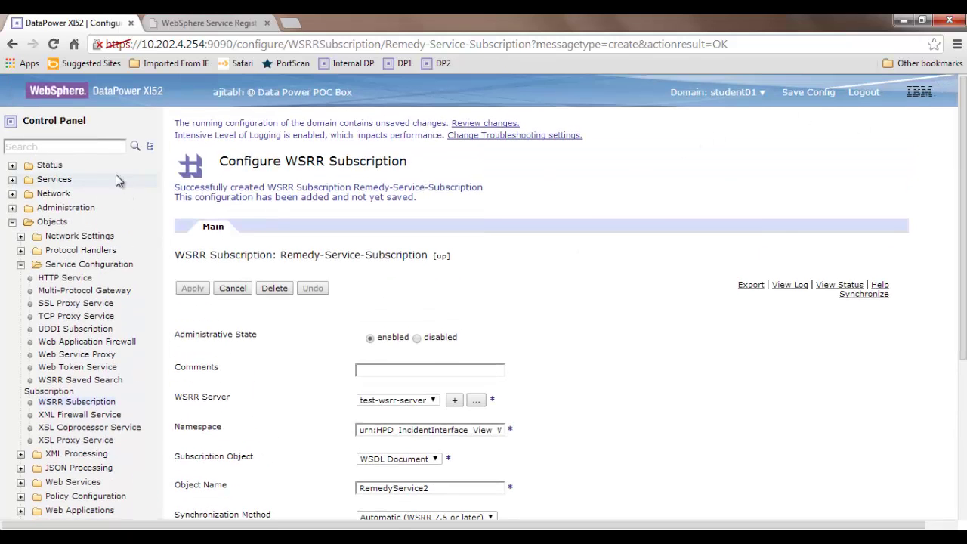
left_click(88, 148)
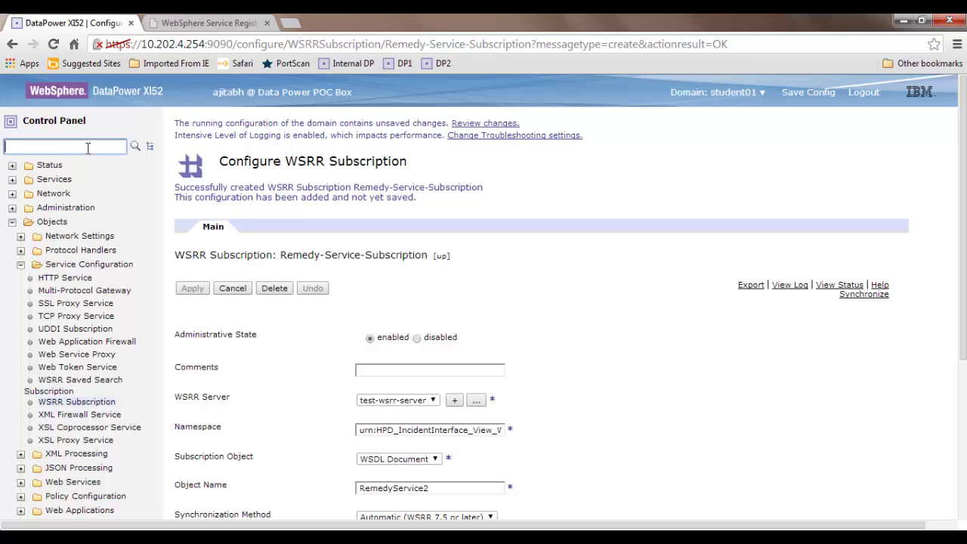
type("wsrr")
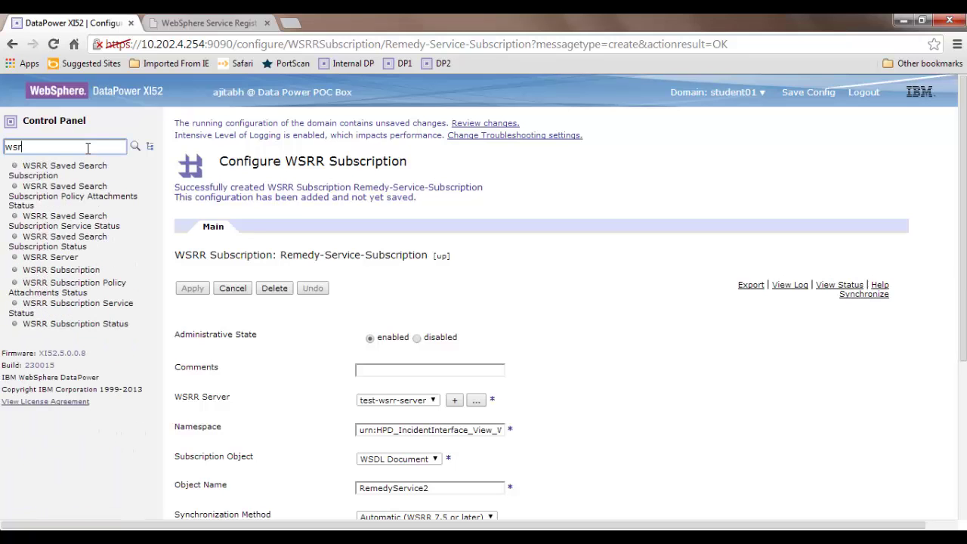
left_click(79, 325)
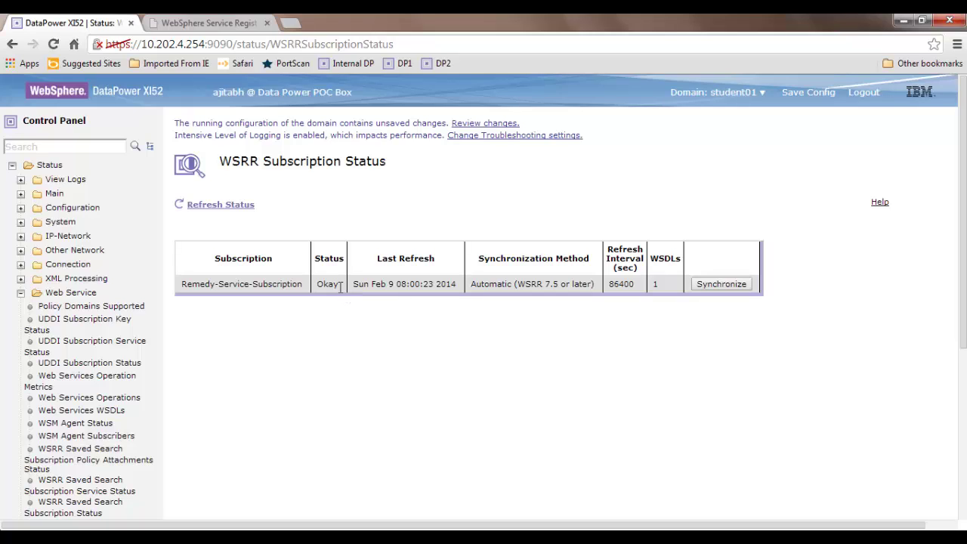
- Highlight the last-refresh year and the 1 WSDL count for Remedy-Service-Subscription
double_click(444, 282)
double_click(661, 290)
left_click(663, 286)
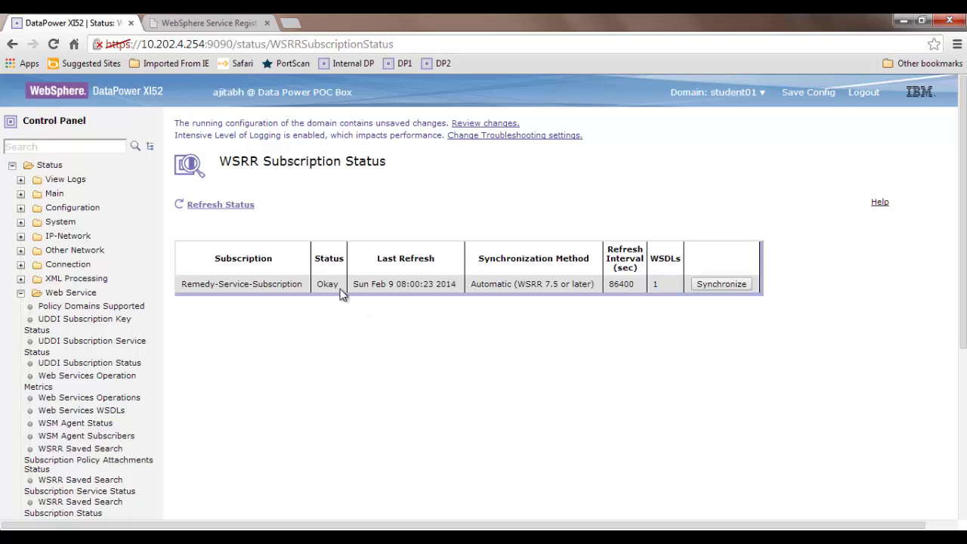